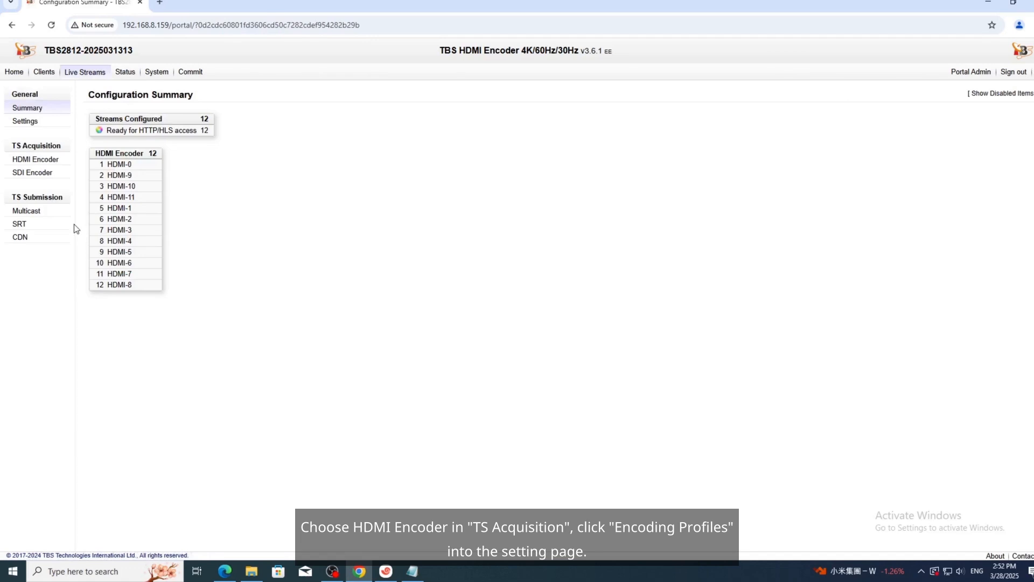
Open the HDMI Encoder settings and list its encoding profiles (HD H264 3Mbps, HD H265 2Mbps, HD H264 6Mbps).
left_click(52, 160)
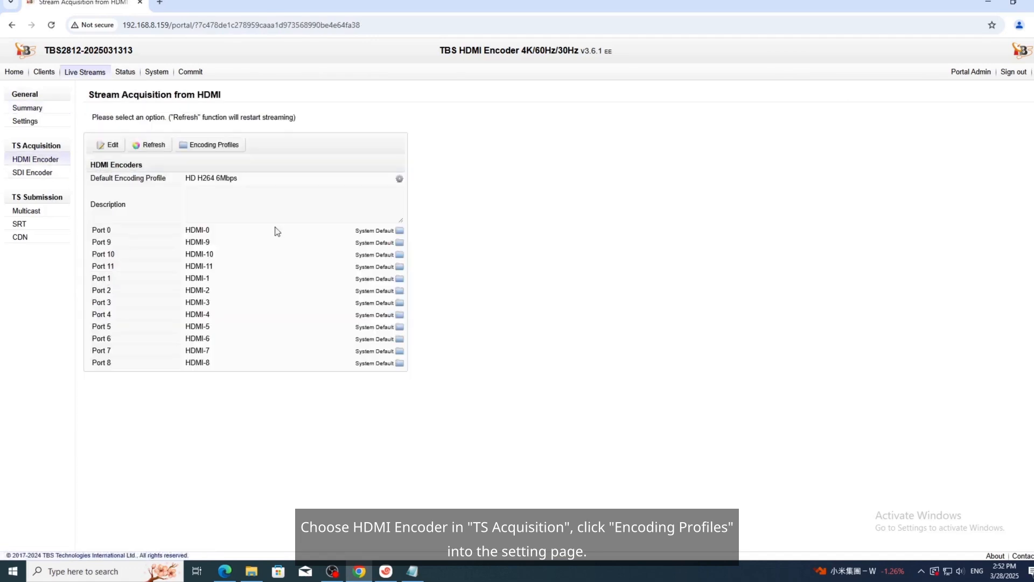
left_click(211, 154)
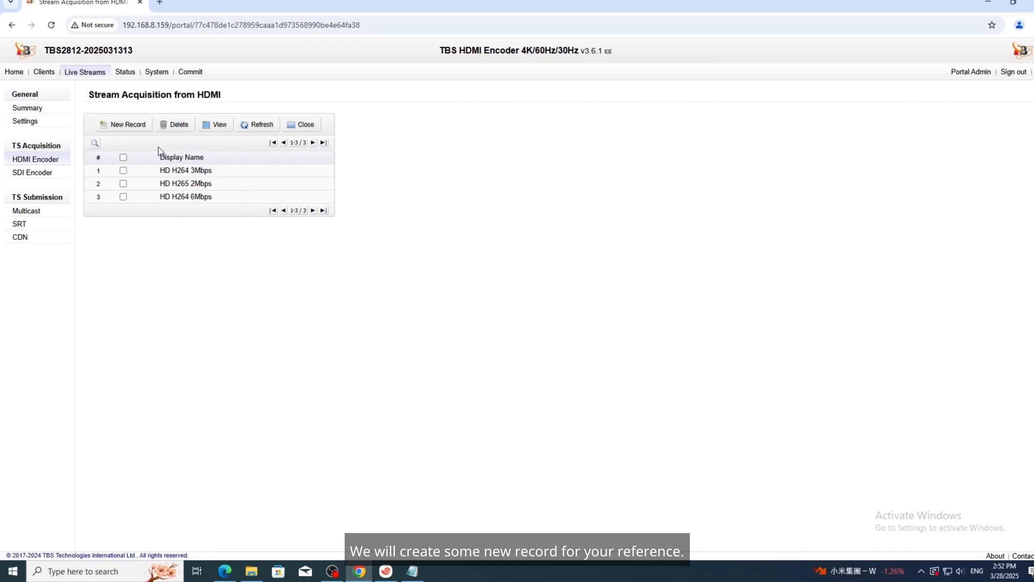
Start a new encoding profile named 'HD H265 6Mbps' with H.265 video encoding.
left_click(131, 127)
type("H")
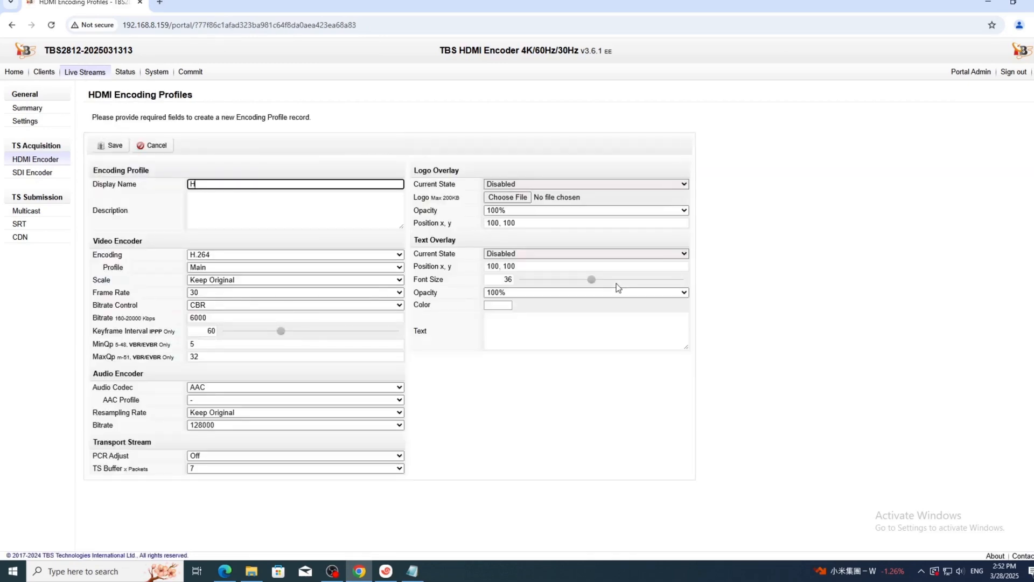
type("D H265 6Mbps")
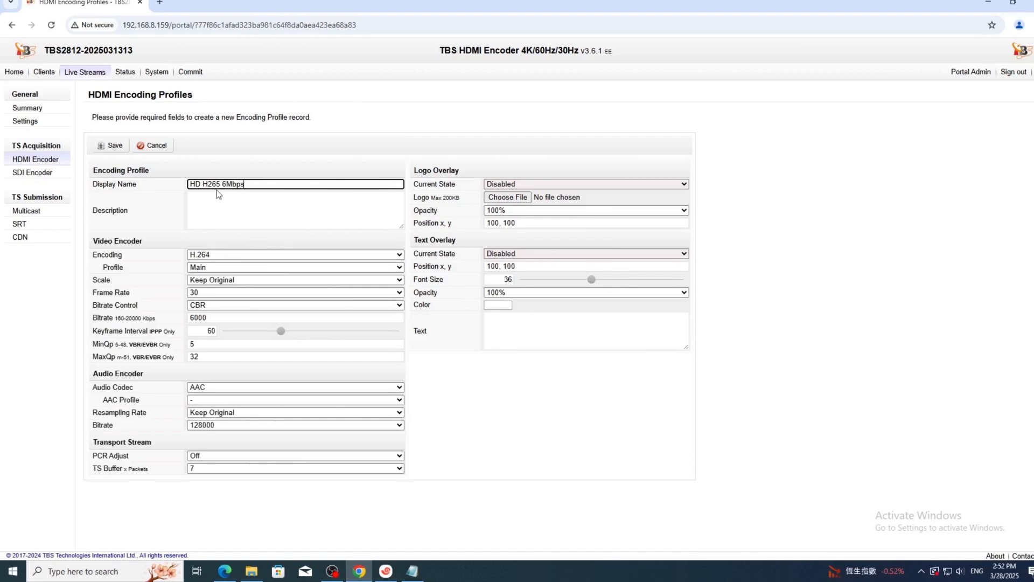
left_click(254, 200)
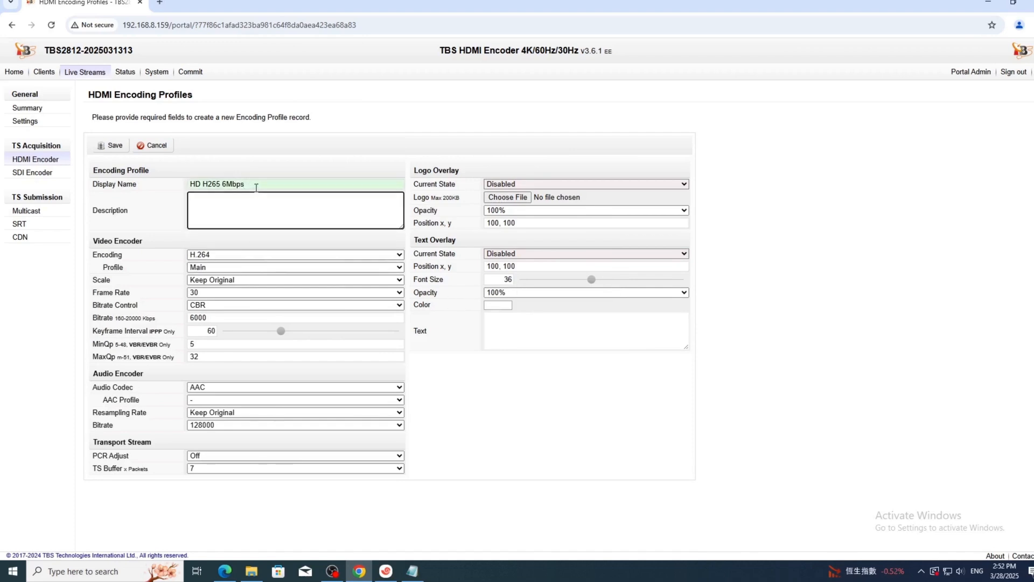
left_click(257, 186)
left_click(228, 257)
left_click(216, 276)
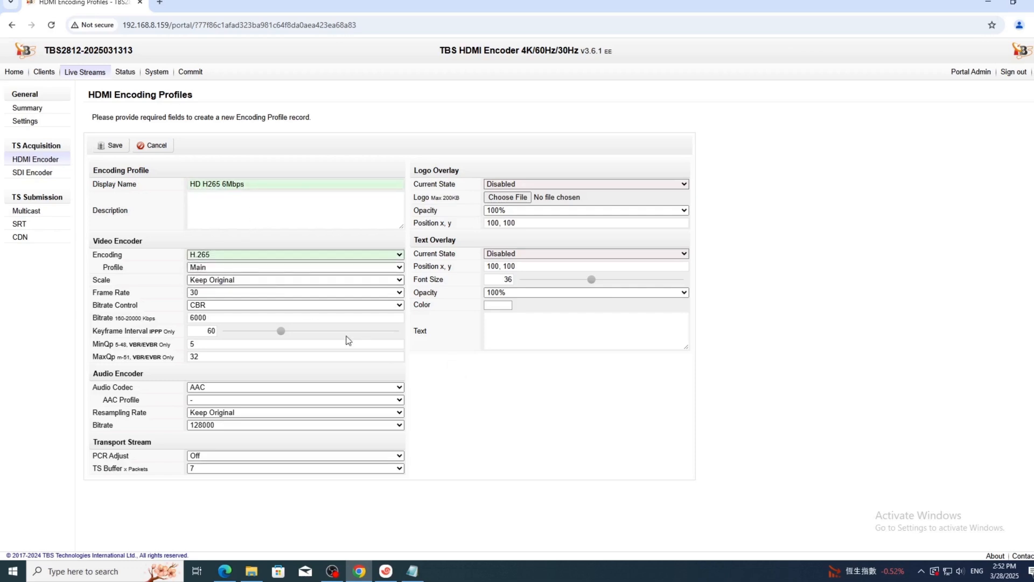
Keep the original resolution and resampling rate, choose LC-AAC audio, and save the profile.
left_click(259, 280)
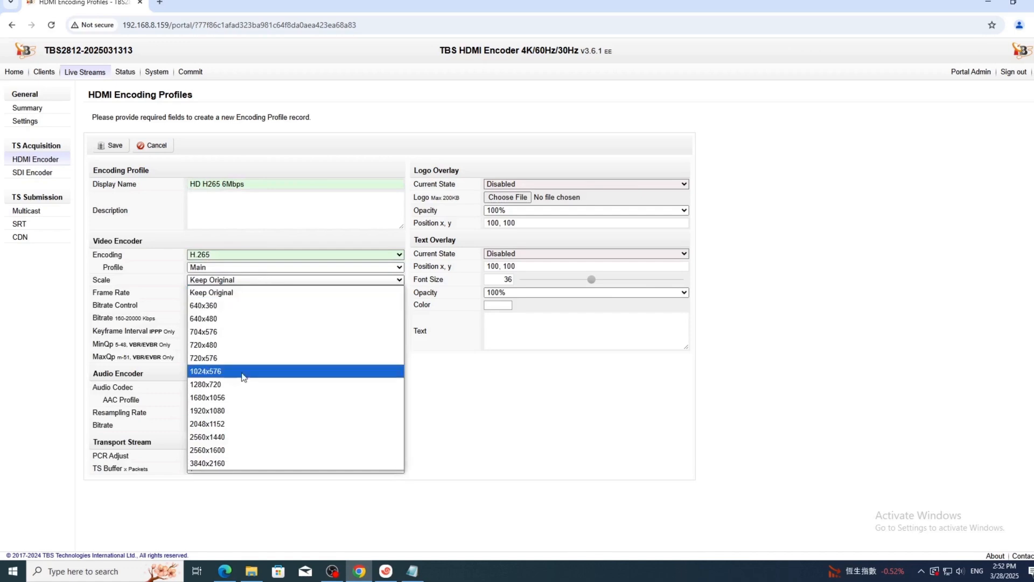
left_click(229, 292)
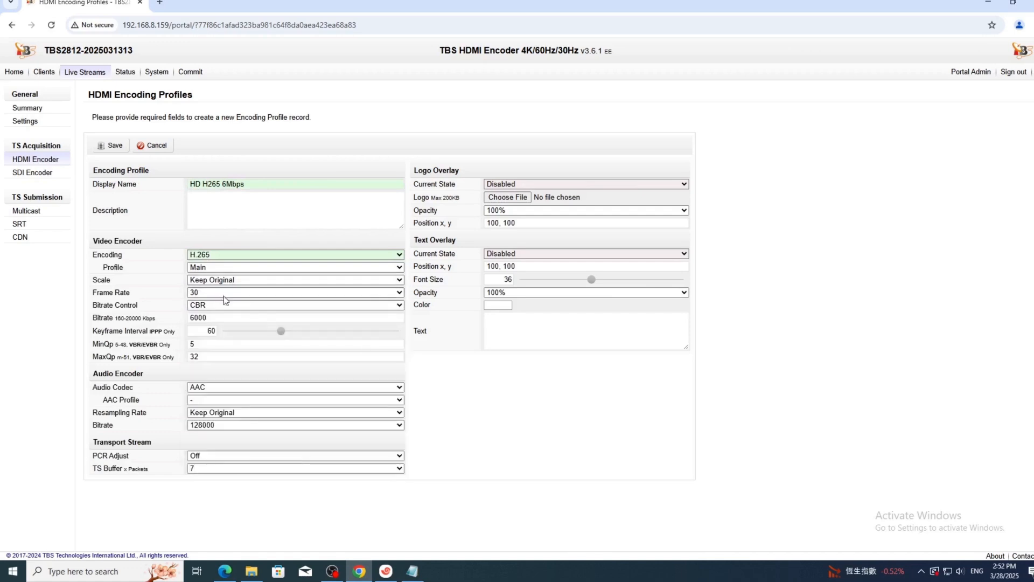
left_click(211, 401)
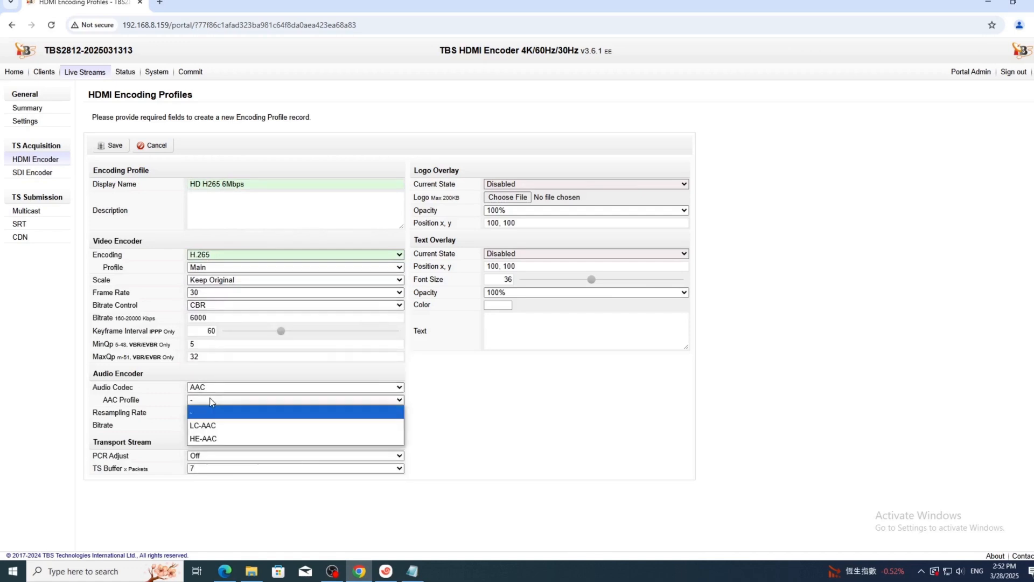
left_click(204, 425)
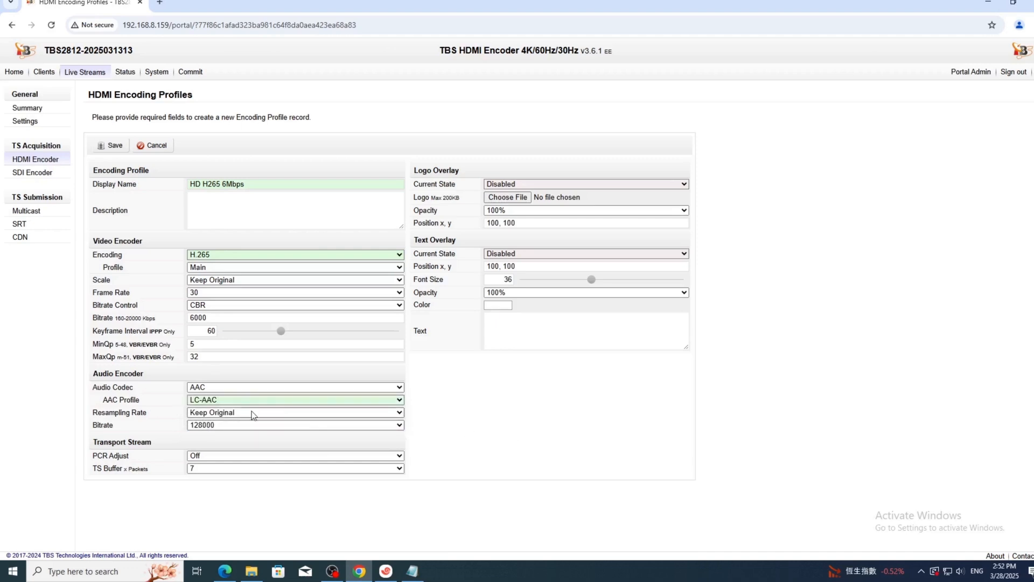
left_click(251, 414)
left_click(454, 409)
left_click(113, 150)
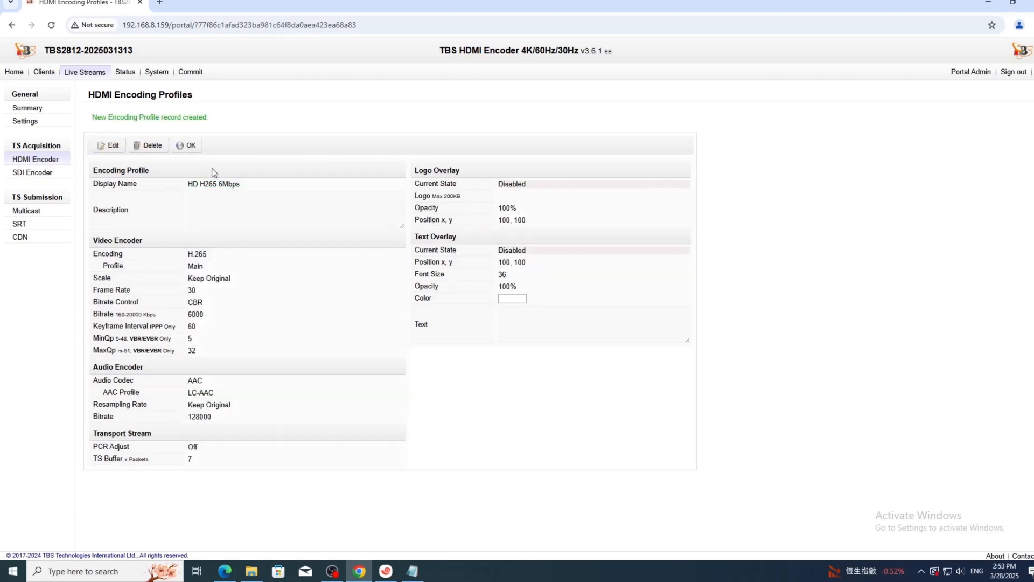
Start a new profile named 'FULL HD H264 8Mbps' using the High video profile.
left_click(190, 150)
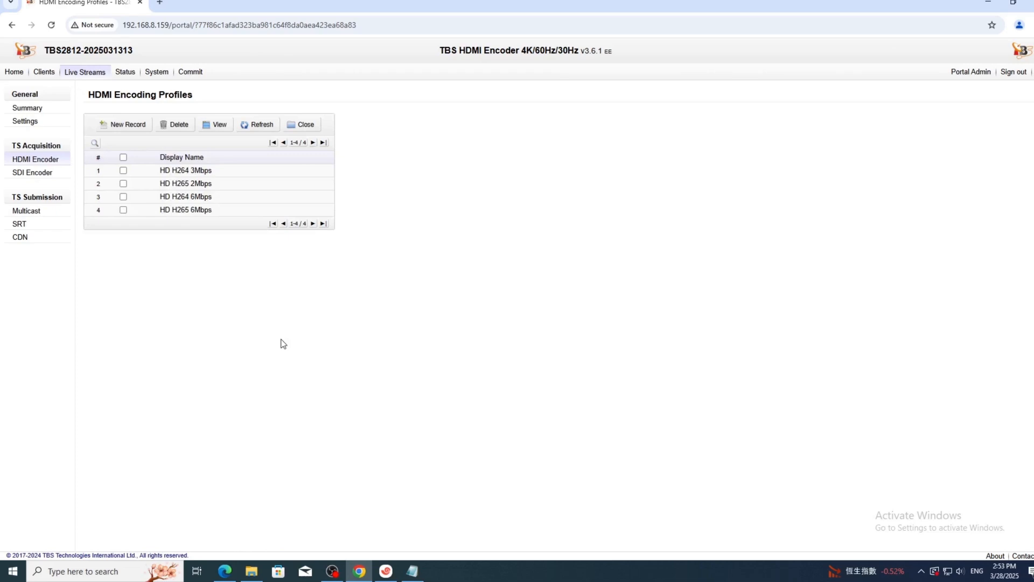
left_click(127, 124)
type("HD")
key("BackSpace")
key("BackSpace")
type("FULL")
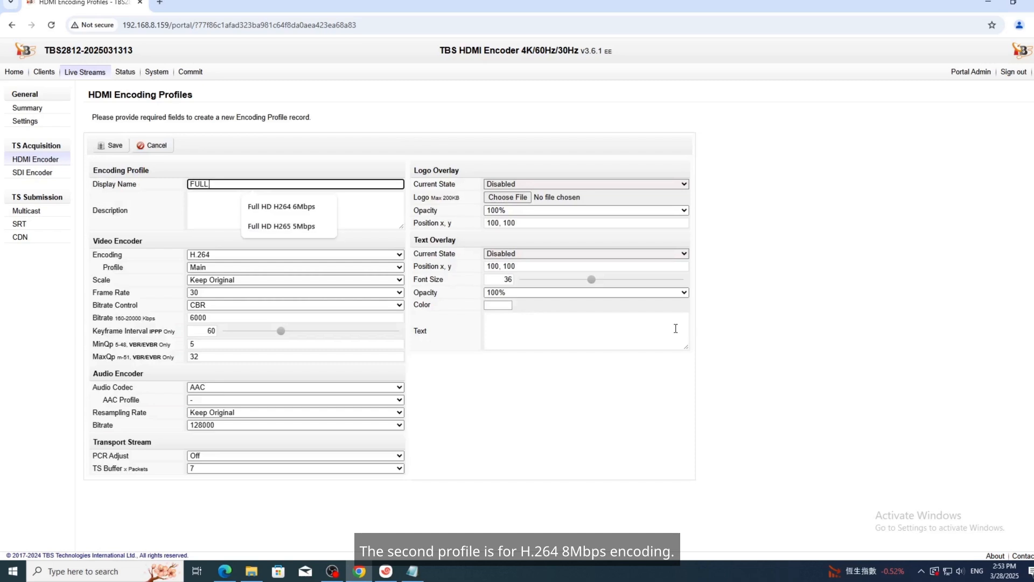
type(" HD ")
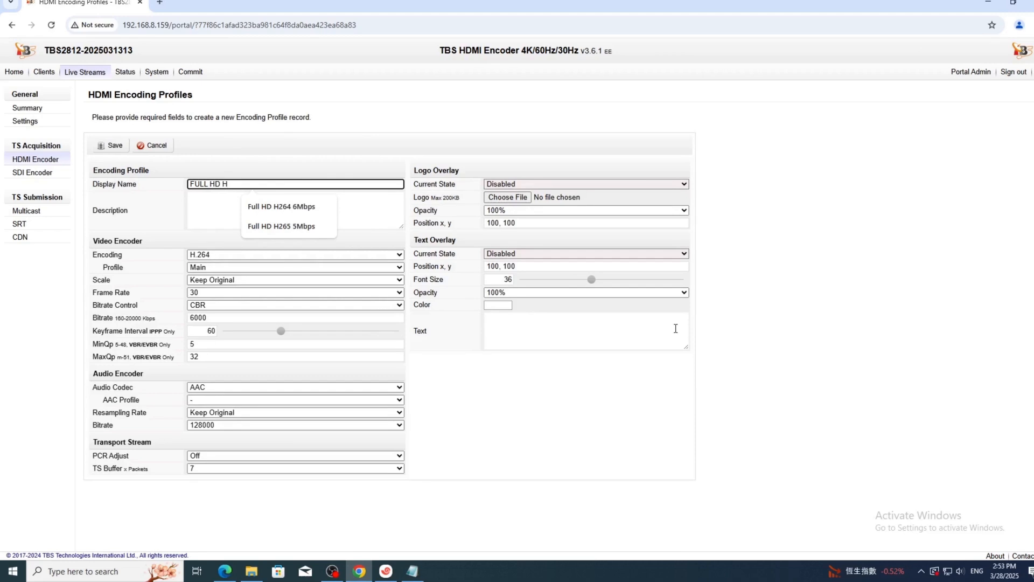
type("H264")
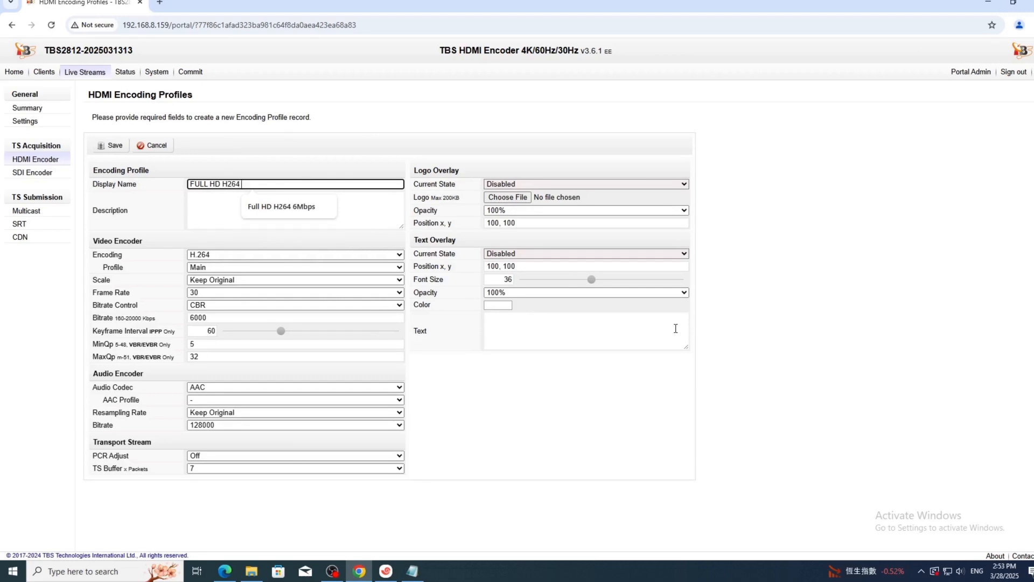
type(" 8Mbps")
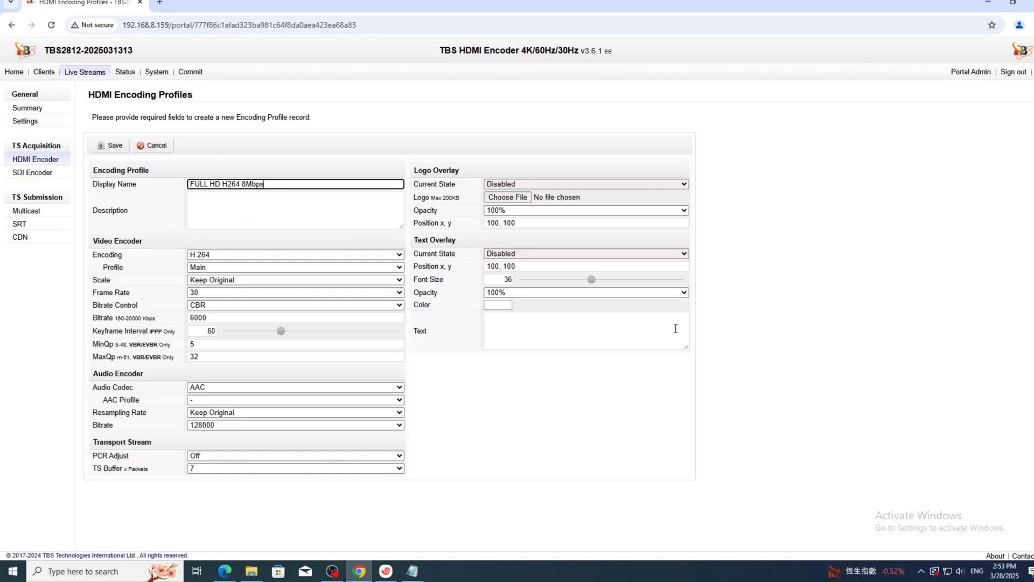
left_click(456, 371)
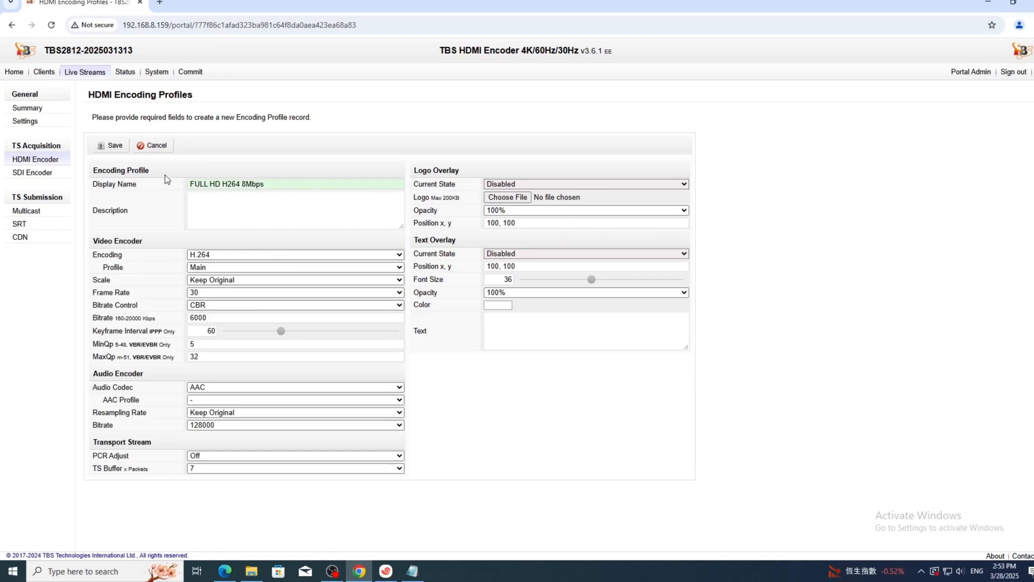
left_click(214, 267)
left_click(208, 307)
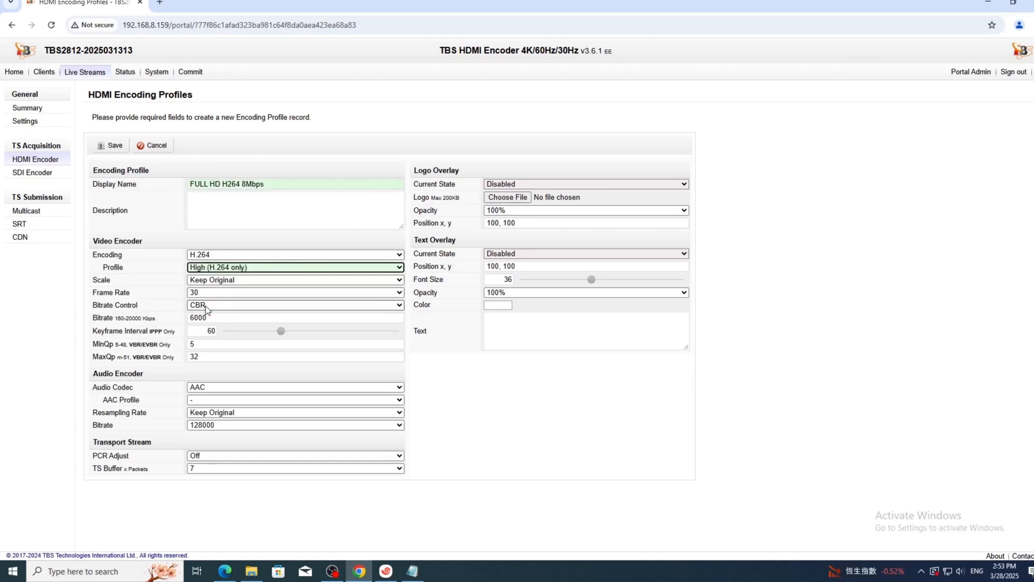
Keep the original resolution and set 60 fps, CBR 8000 Kbps and keyframe interval 120.
left_click(225, 284)
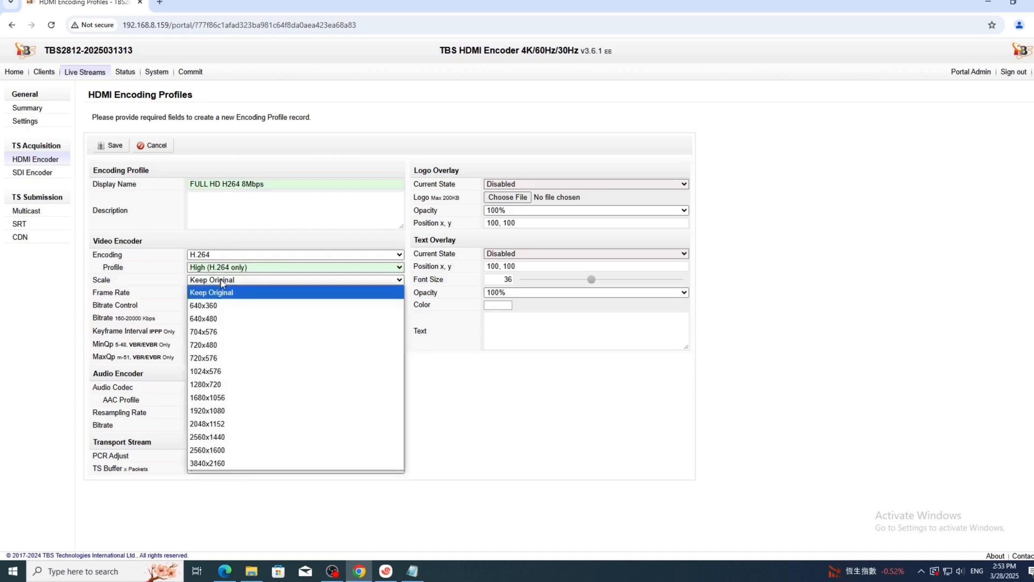
left_click(222, 283)
left_click(218, 292)
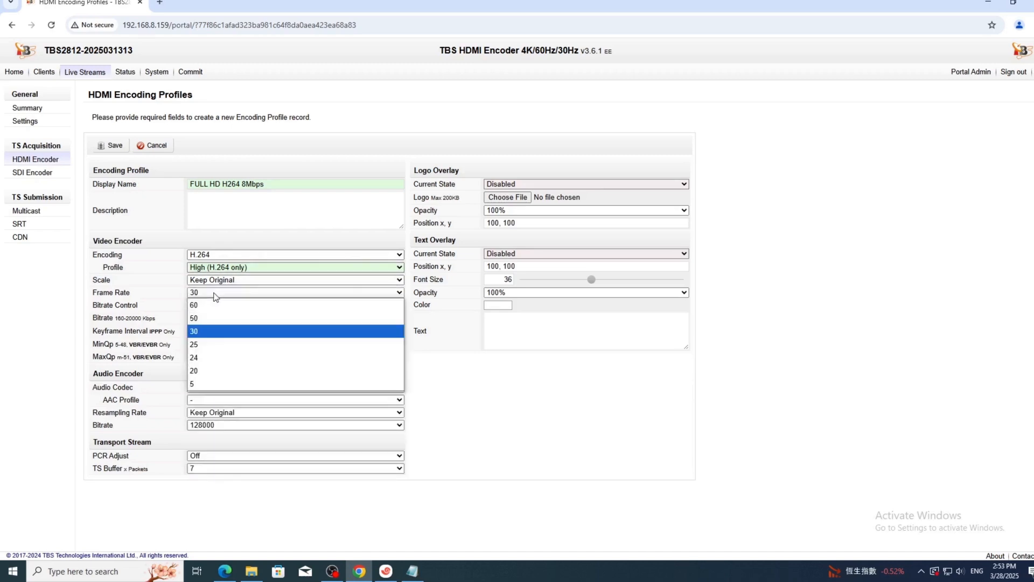
left_click(204, 306)
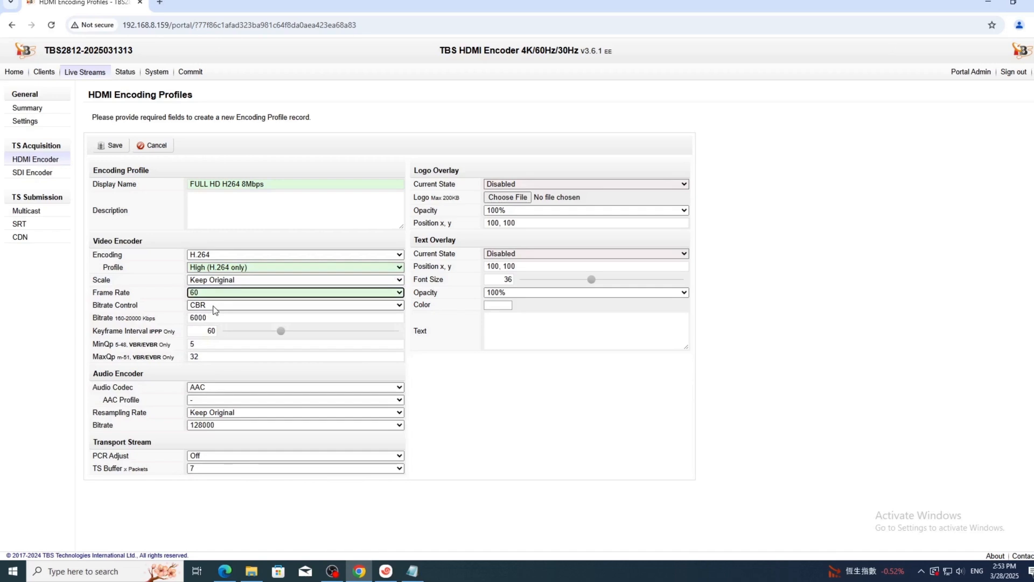
left_click_drag(214, 317, 159, 315)
type("8000")
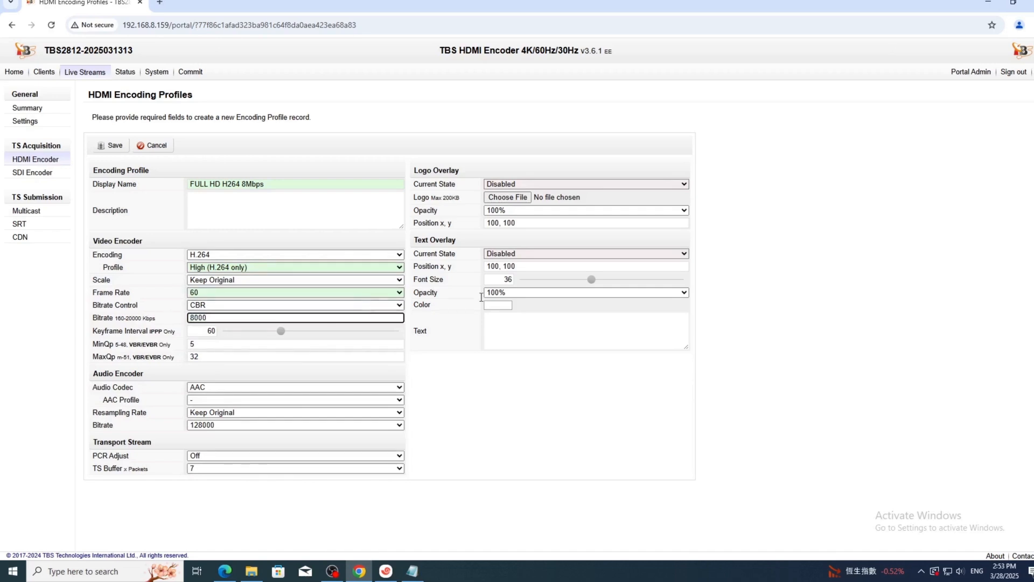
left_click(515, 375)
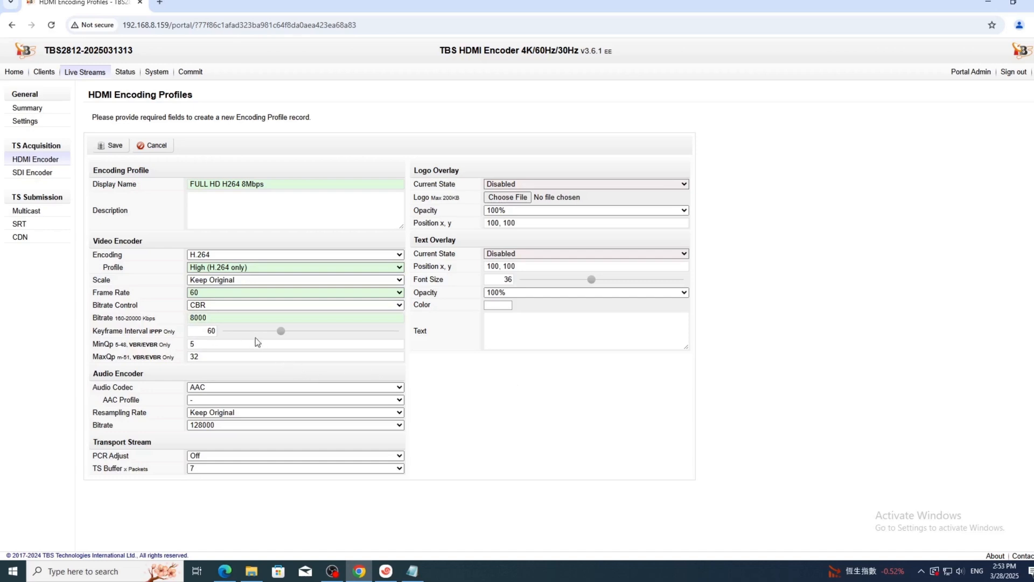
left_click_drag(279, 331, 338, 335)
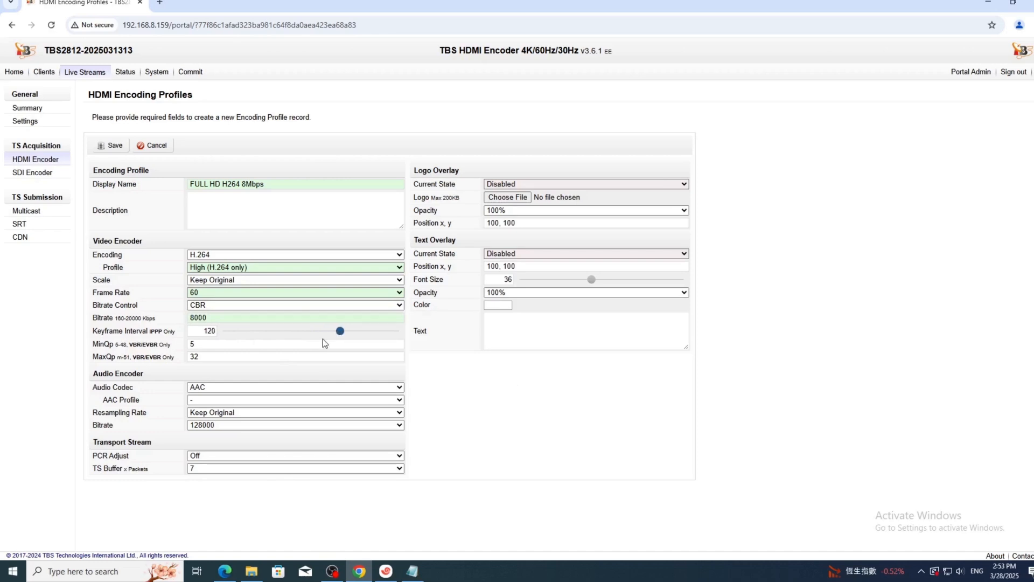
Choose LC-AAC as the AAC profile and save the profile.
left_click(215, 400)
left_click(207, 426)
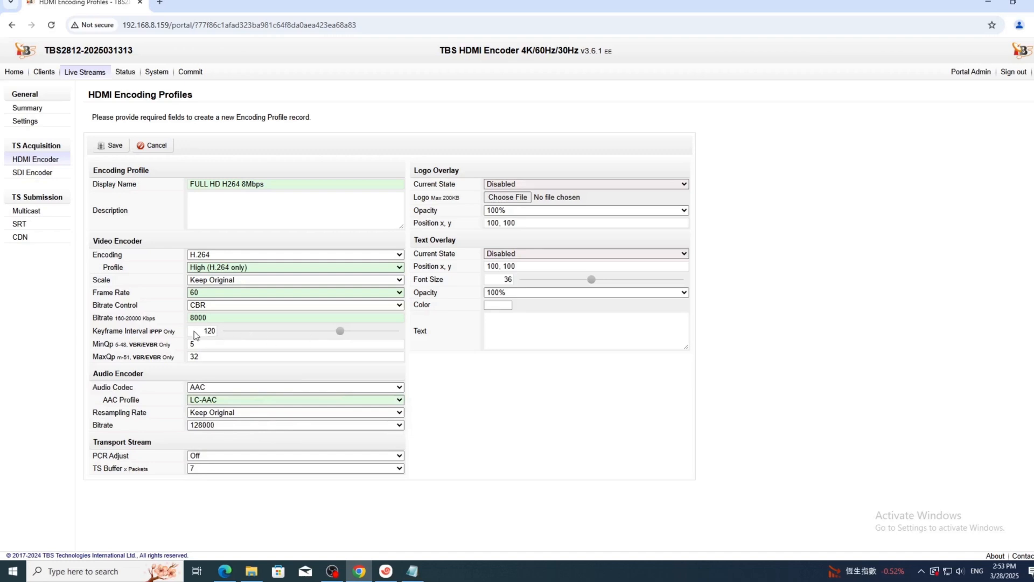
left_click(110, 147)
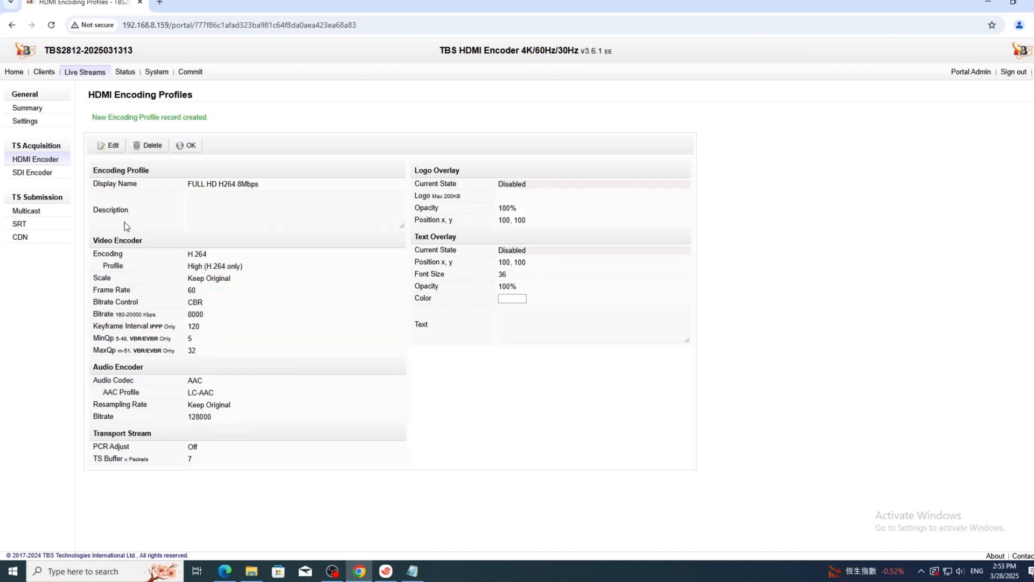
Start a new profile named 'FULL HD H265 8Mbps' with H.265 video encoding.
left_click(188, 146)
left_click(147, 128)
type("FULL")
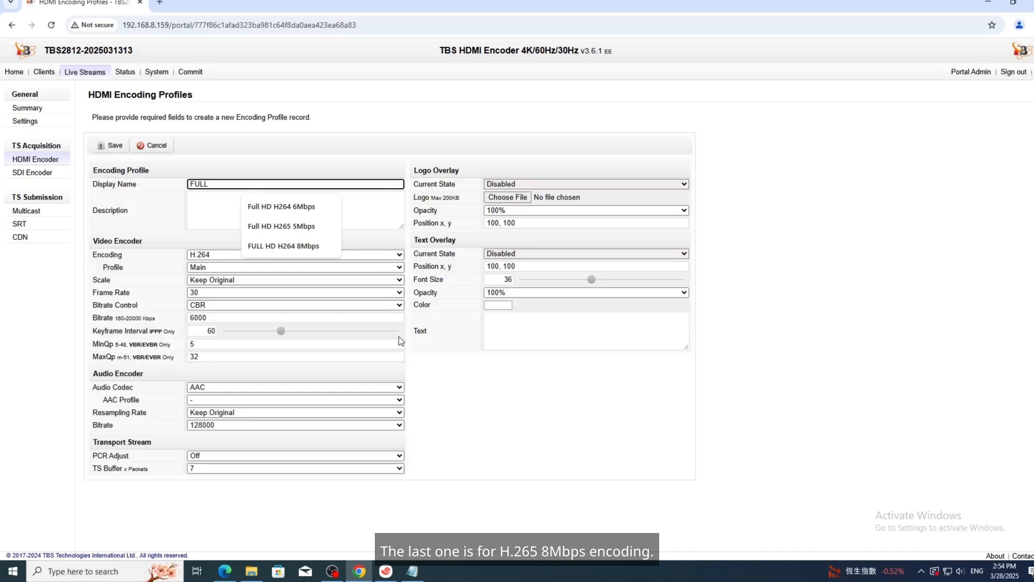
type(" HD H265 8Mbps")
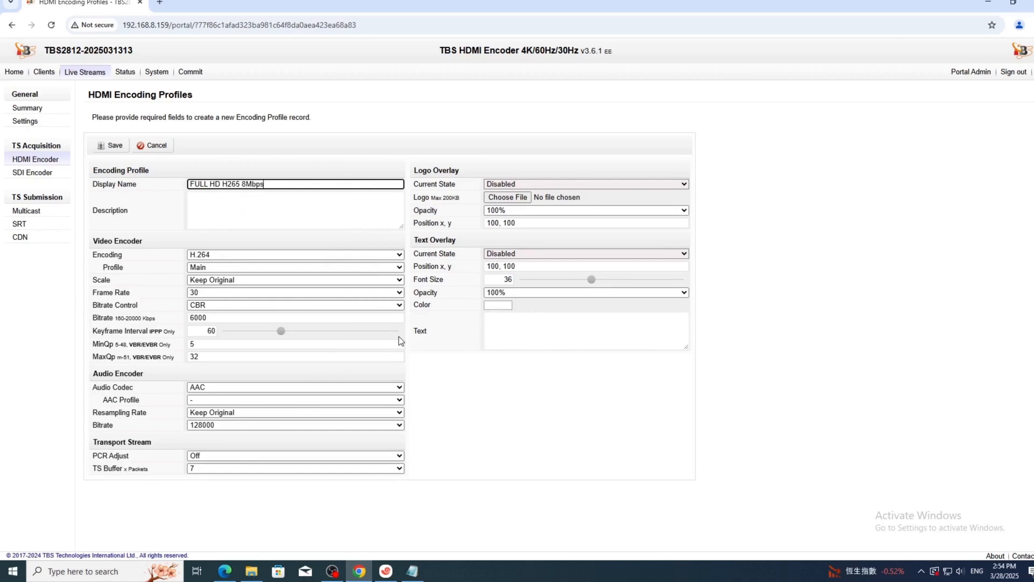
left_click(253, 255)
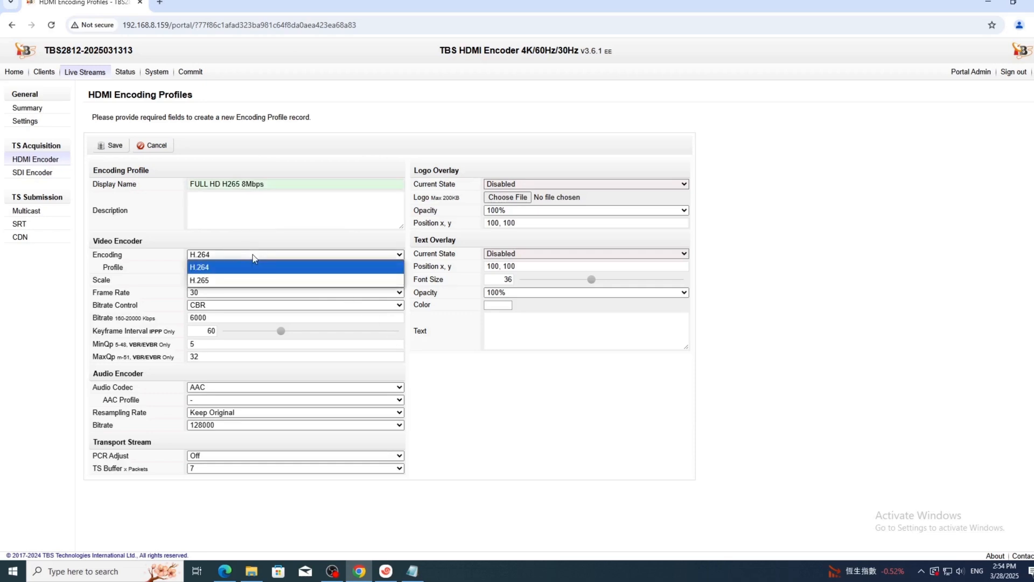
left_click(228, 279)
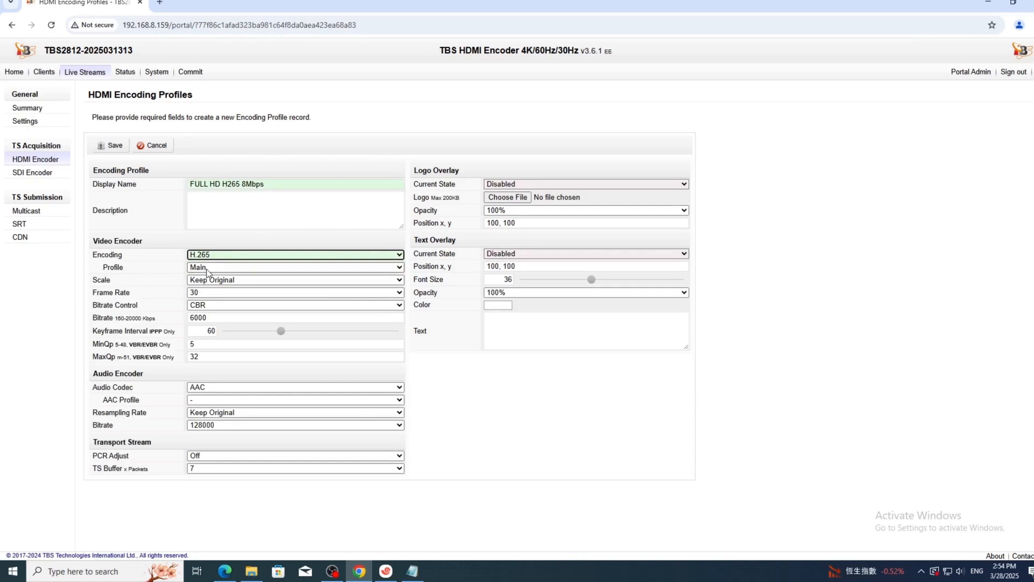
Set the frame rate to 60, keyframe interval to 120 and AAC profile to LC-AAC.
left_click(226, 285)
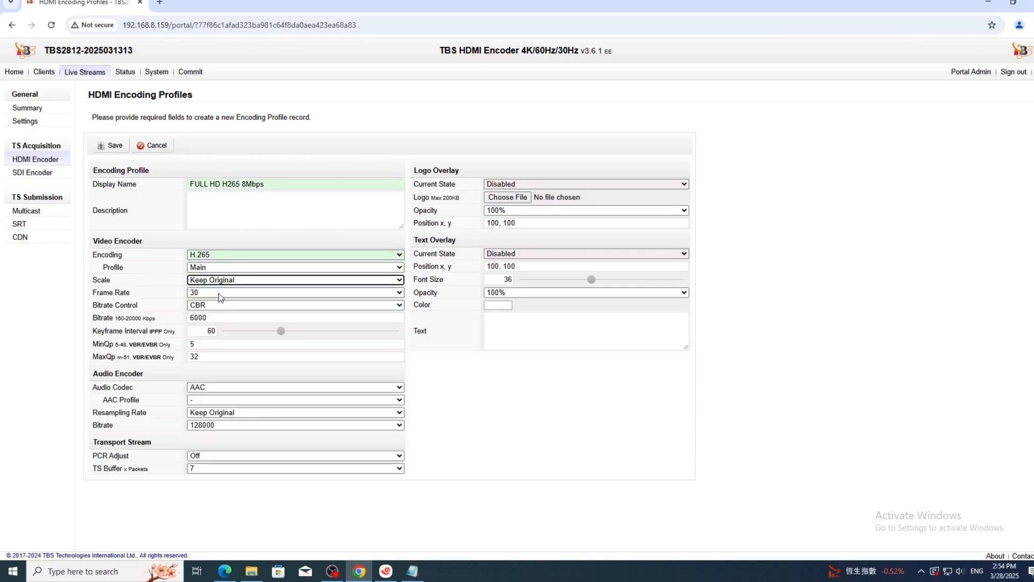
left_click(224, 293)
left_click(210, 305)
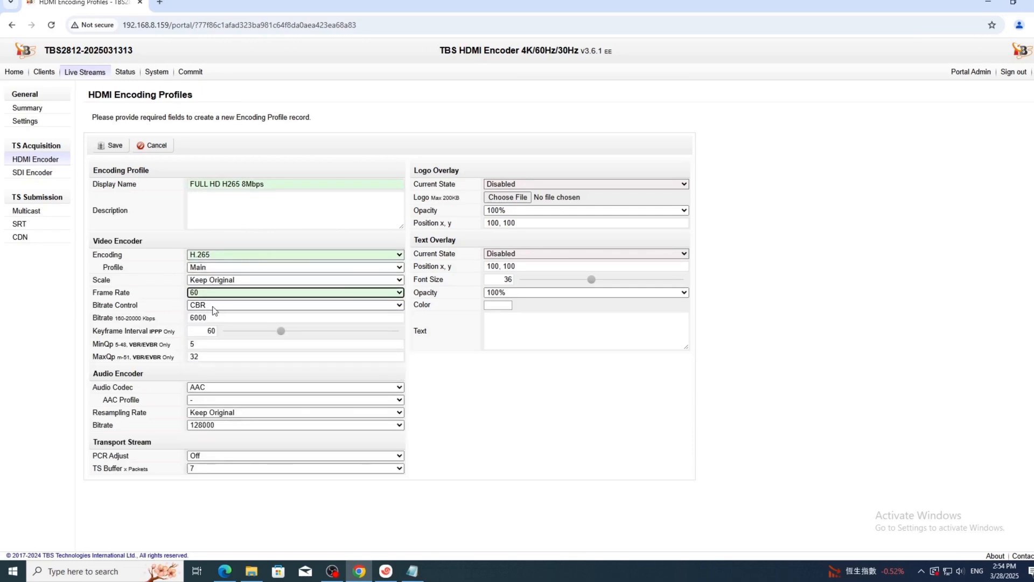
left_click_drag(281, 331, 343, 336)
left_click(226, 400)
left_click(223, 425)
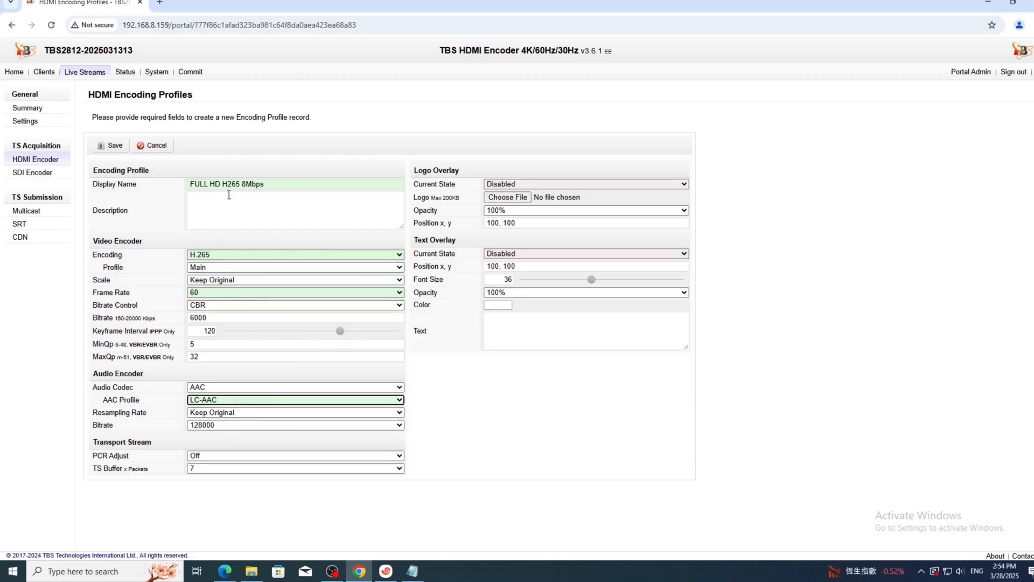
Keep CBR bitrate control, save the profile, and return to the port list.
left_click(222, 306)
left_click(222, 317)
left_click(111, 145)
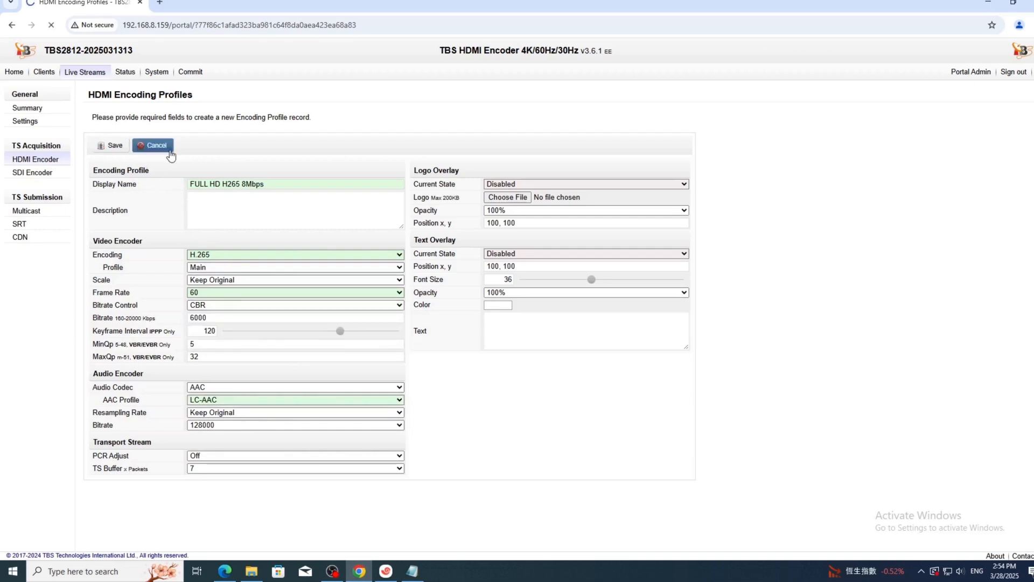
left_click(185, 146)
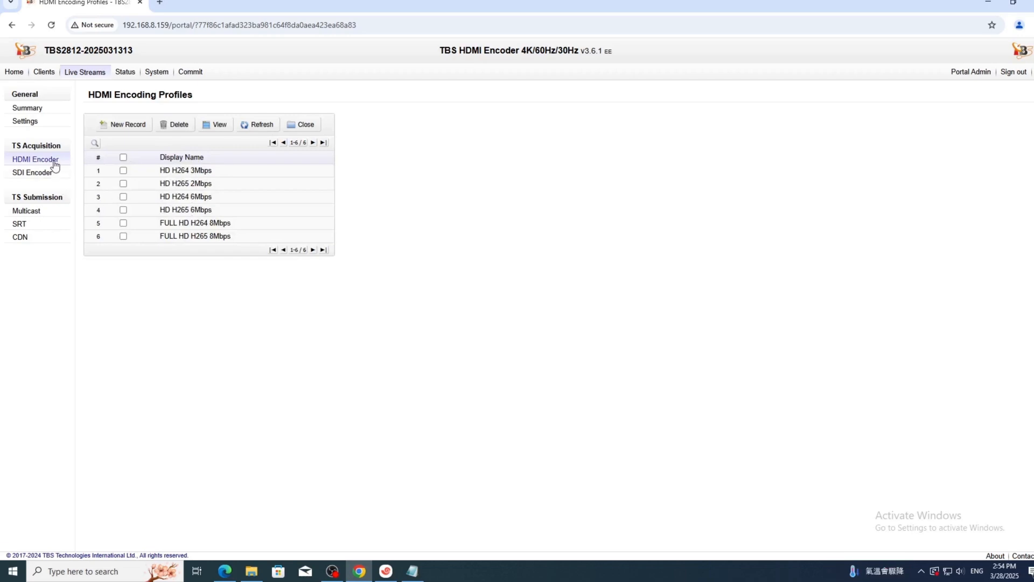
left_click(301, 128)
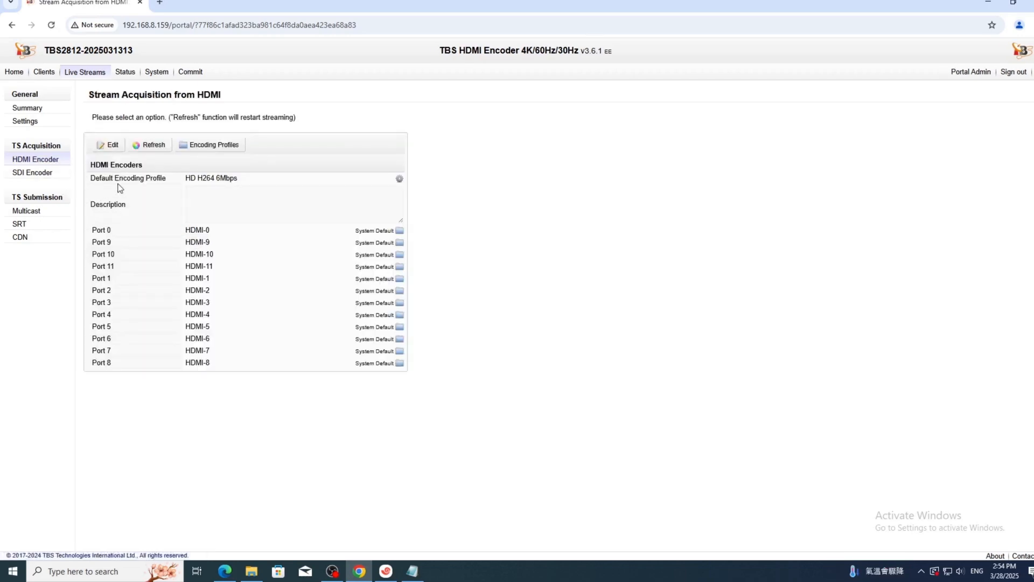
Set port HDMI-0's encoding profile to FULL HD H264 8Mbps and save it.
left_click(197, 230)
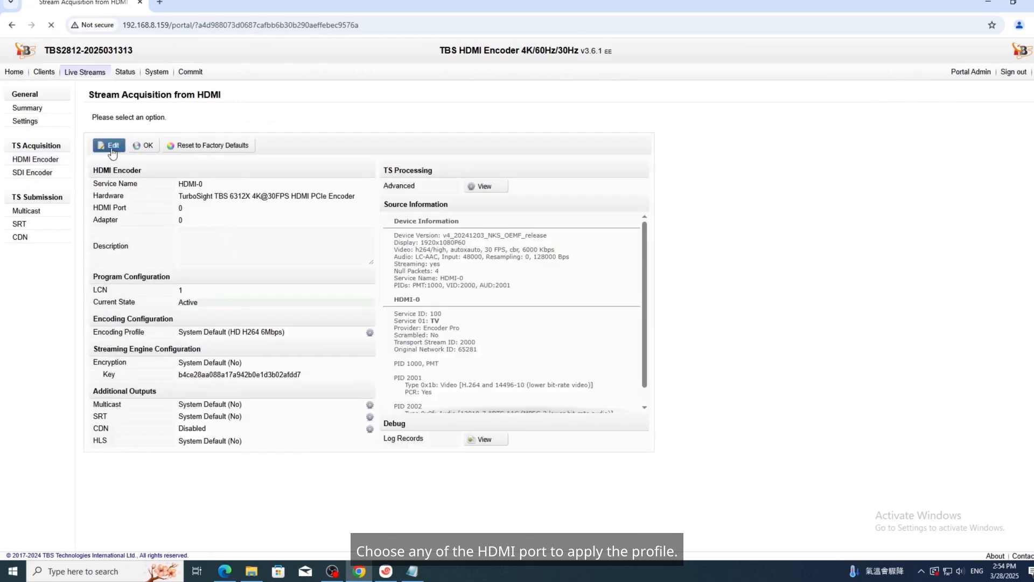
left_click(293, 332)
left_click(240, 418)
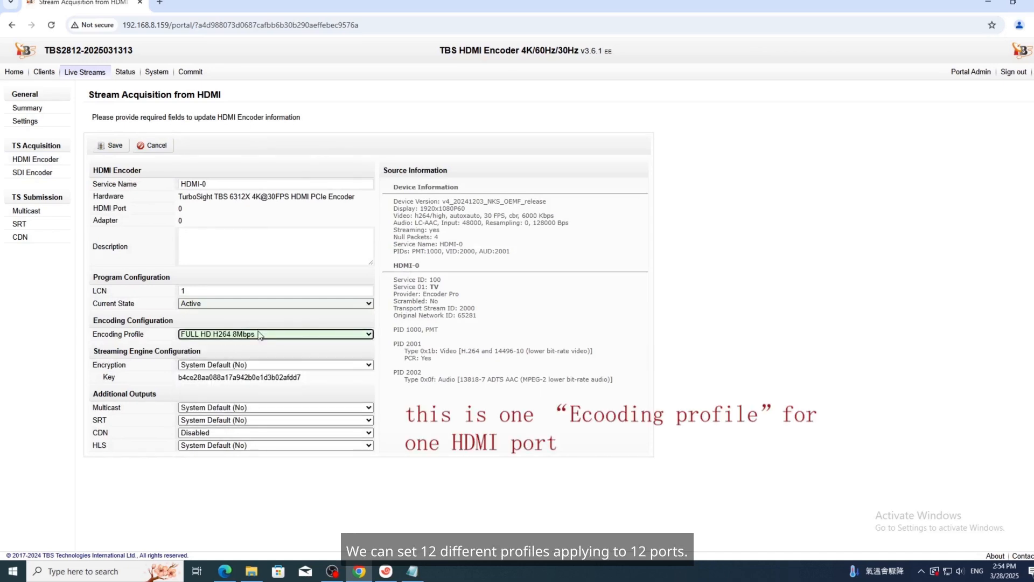
left_click(111, 145)
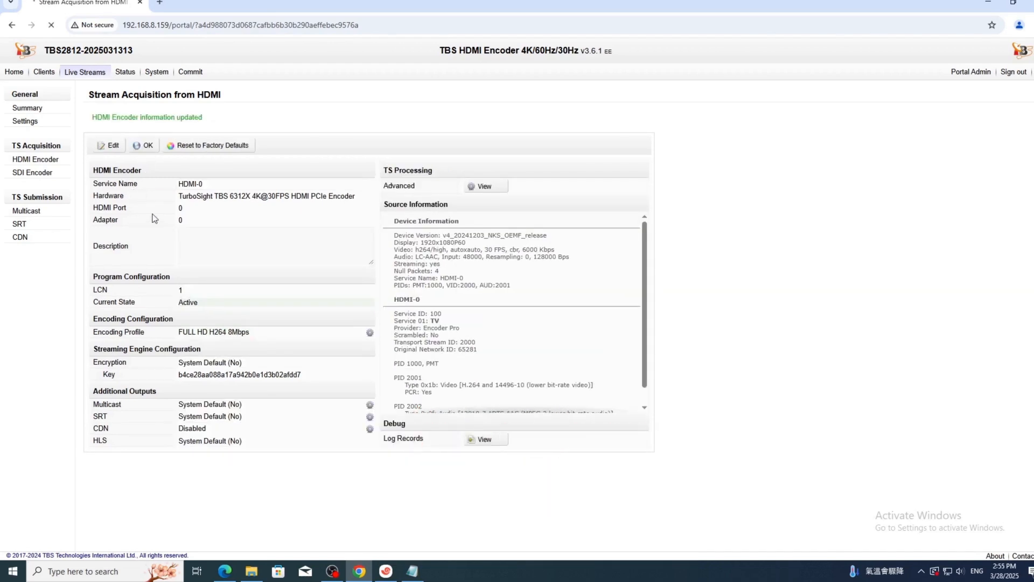
left_click(190, 71)
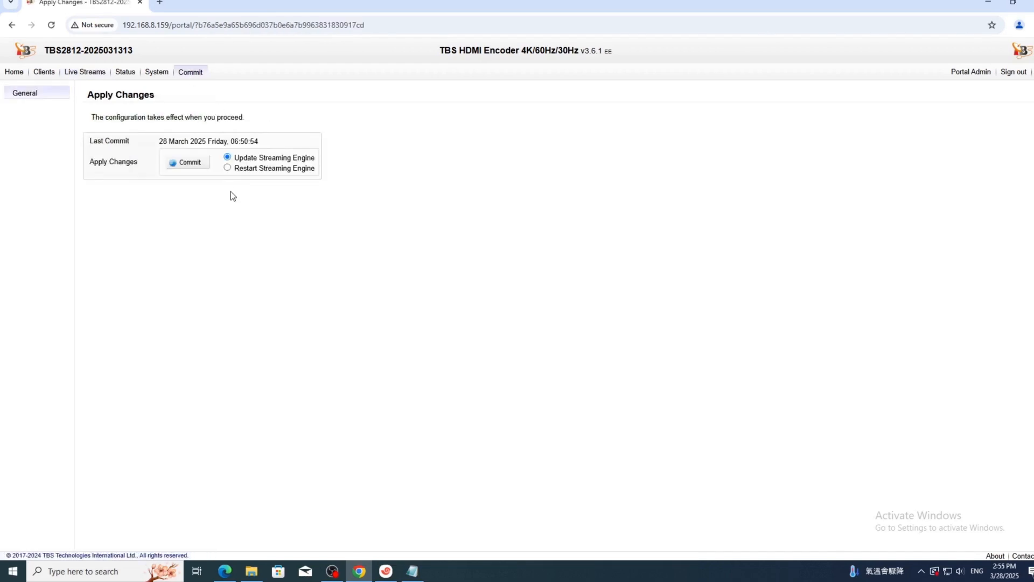
Commit the changes with a streaming engine restart and view the Streaming Engine dashboard.
left_click(228, 168)
left_click(185, 162)
left_click(125, 73)
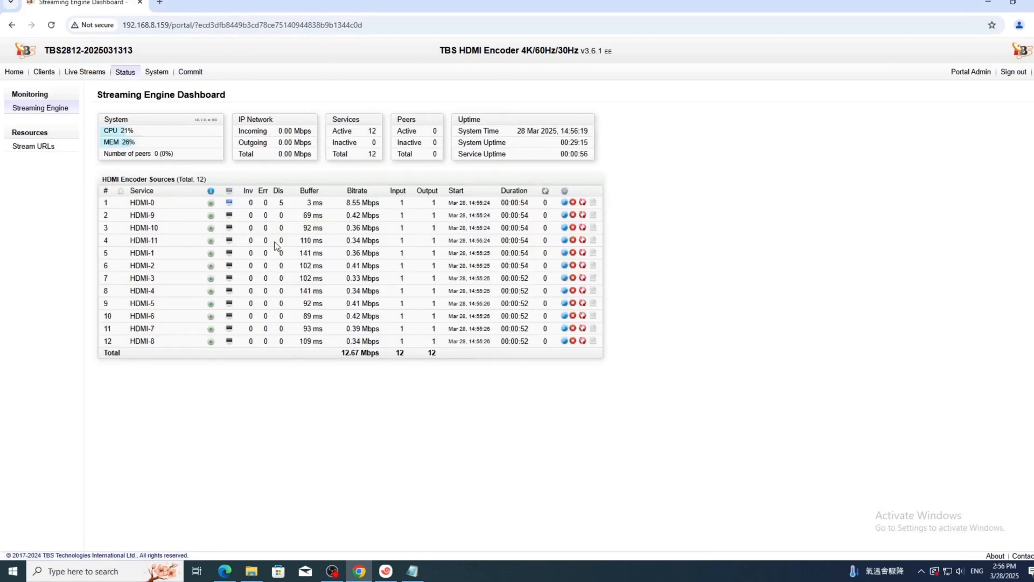
mouse_move(229, 204)
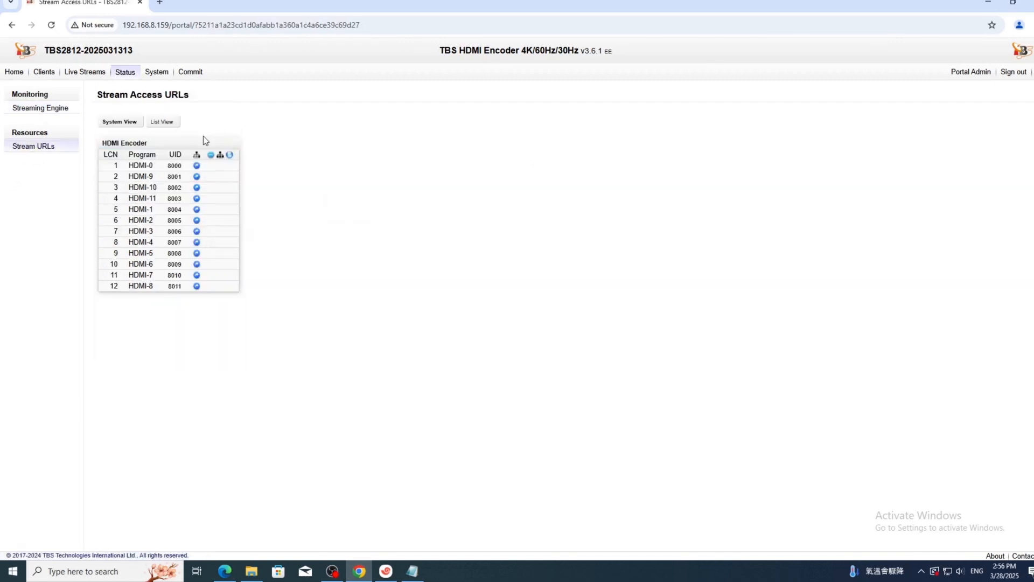
Copy HDMI-0's HTTP stream URL from Stream Access URLs and search Windows for VLC.
double_click(237, 182)
left_click(237, 182)
right_click(239, 184)
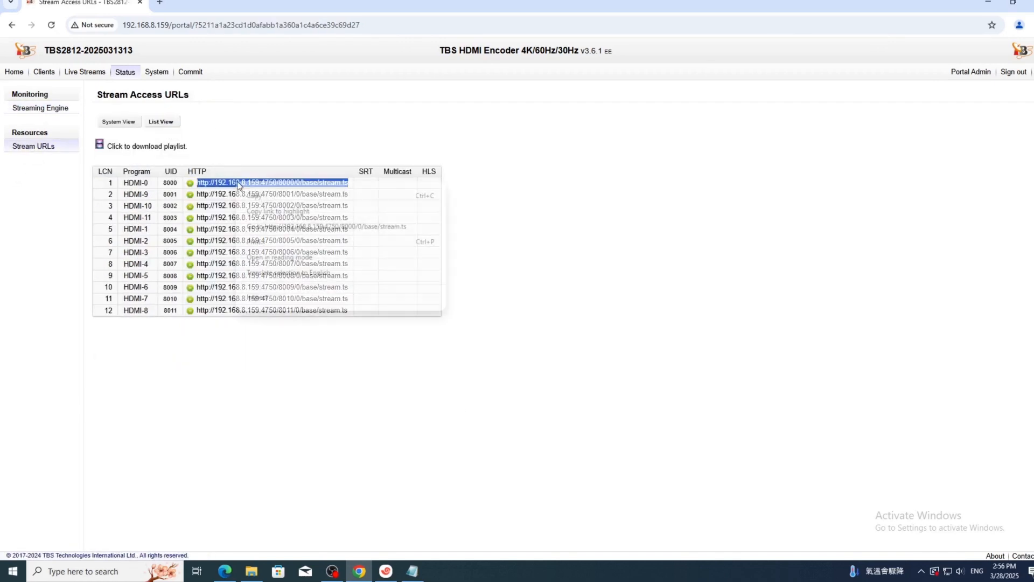
left_click(252, 195)
left_click(114, 573)
Launch VLC and play the copied HDMI-0 URL as a network stream.
type("vlc")
key("Return")
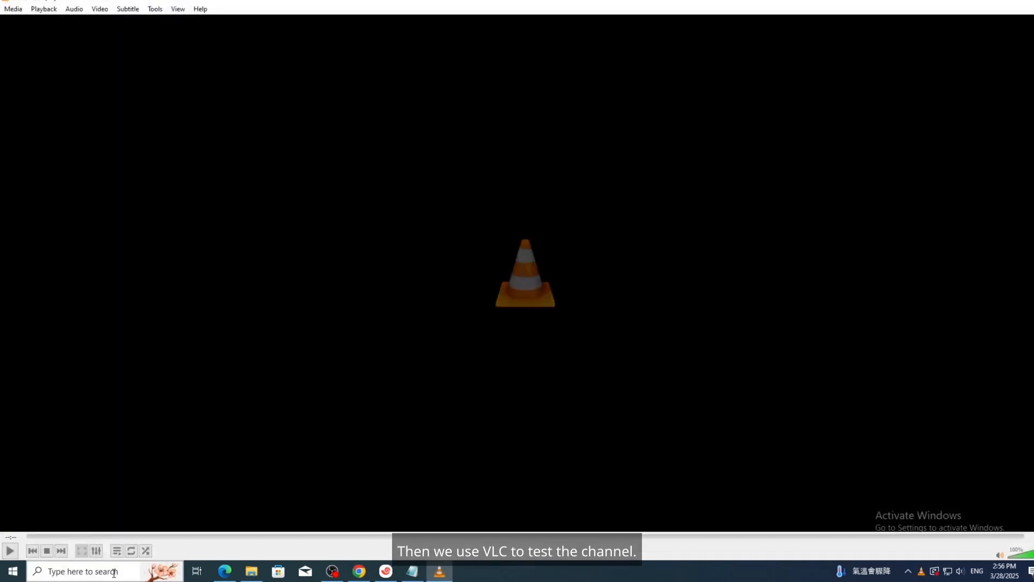
key("ctrl+n")
key("ctrl+v")
key("Return")
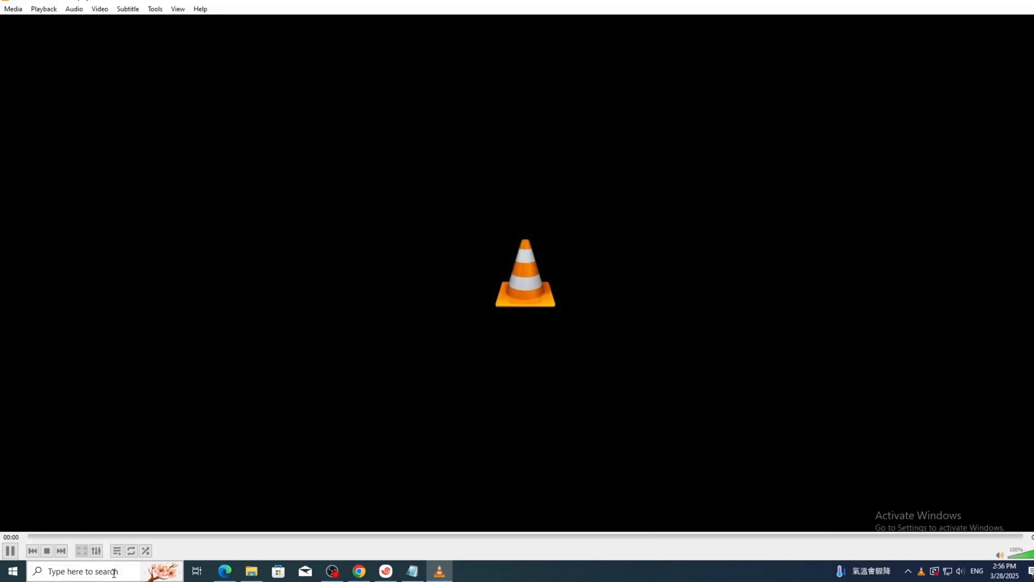
Check the codec information shows 1920x1080 H264 at 60 fps, then close VLC.
key("ctrl+j")
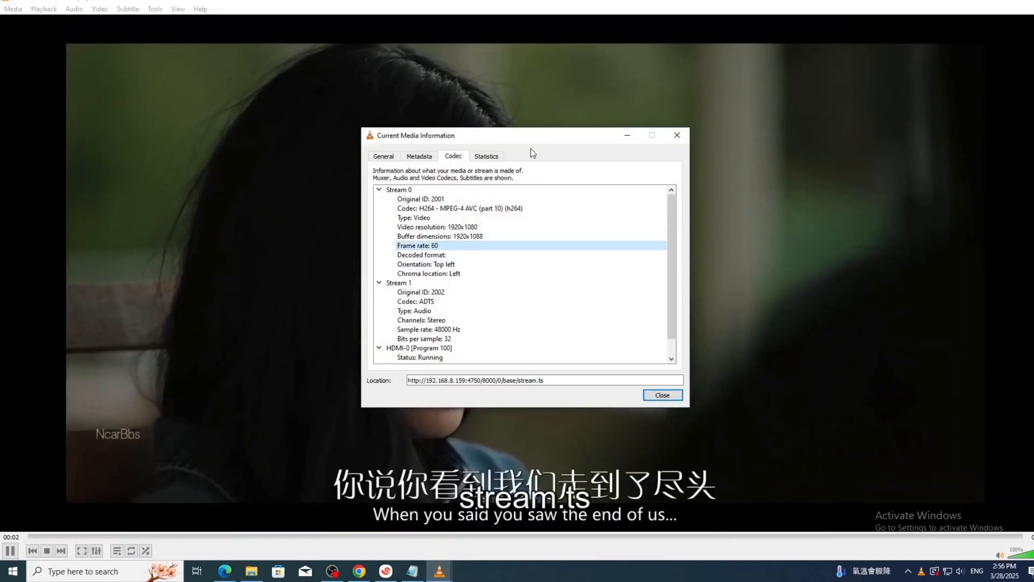
left_click_drag(516, 135, 819, 101)
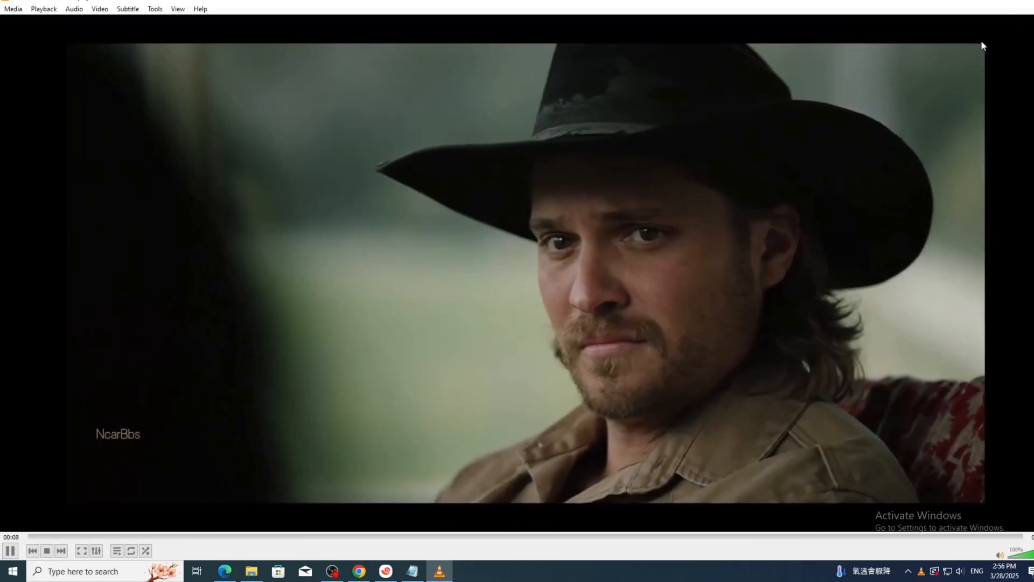
left_click(1032, 2)
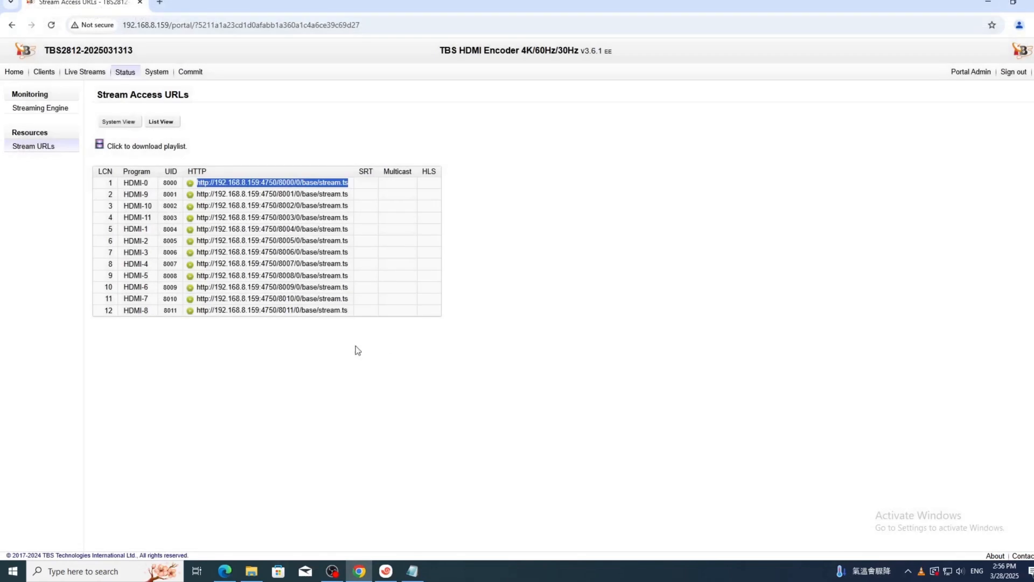
Save FULL HD H265 8Mbps as the HDMI Encoder's default profile and choose Restart Streaming Engine.
left_click(322, 414)
left_click(85, 72)
left_click(43, 160)
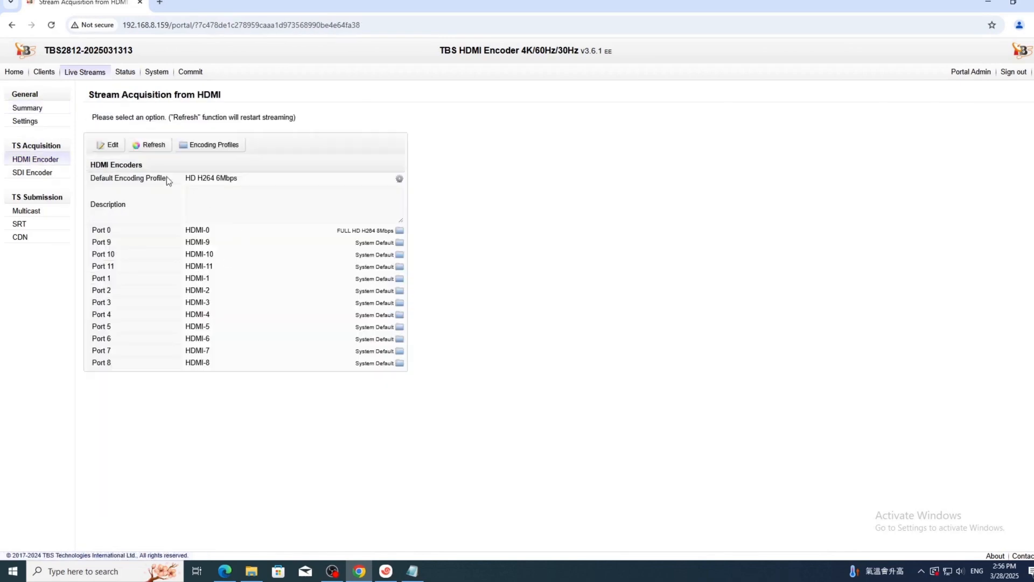
left_click(107, 145)
left_click(229, 180)
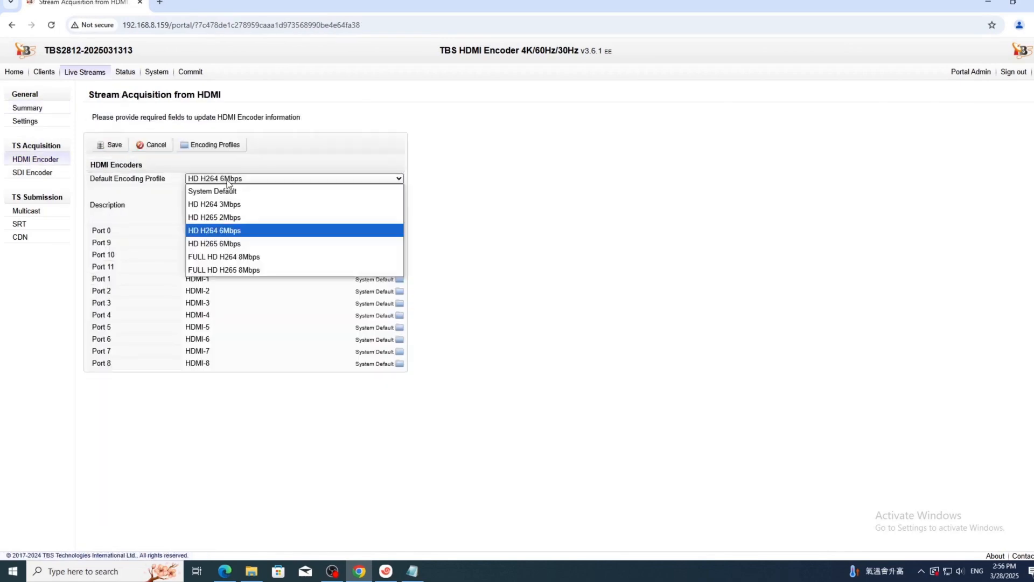
left_click(232, 269)
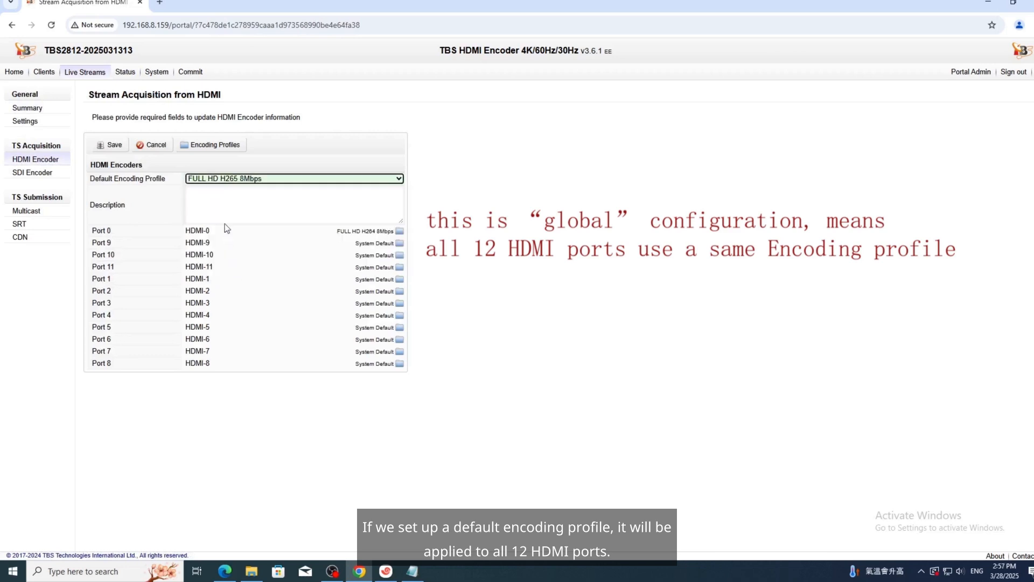
left_click(112, 145)
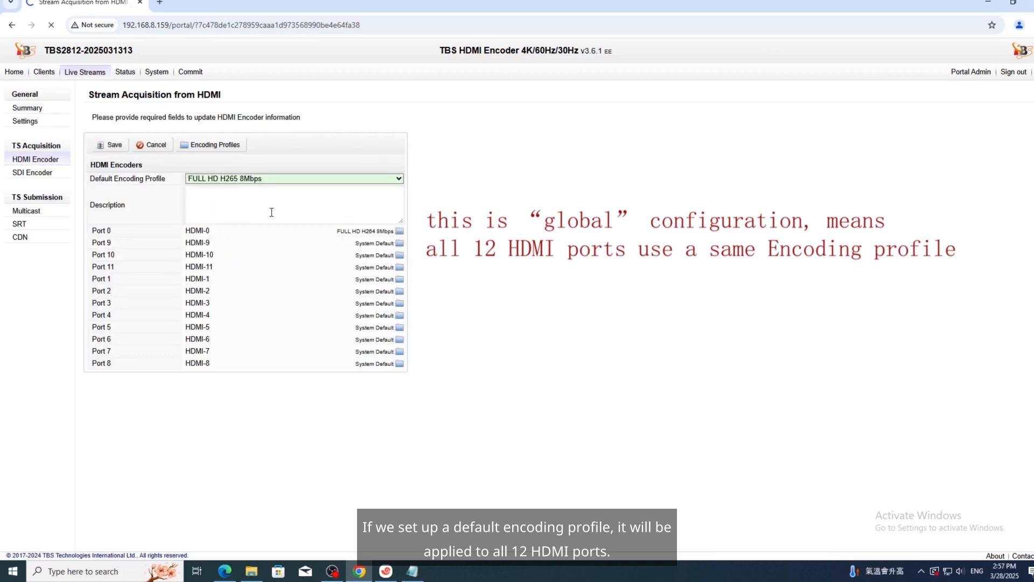
left_click(191, 72)
left_click(228, 169)
Commit the changes and check the dashboard shows all 12 HDMI services active, HDMI-0 at 1080p60 H.264.
left_click(199, 162)
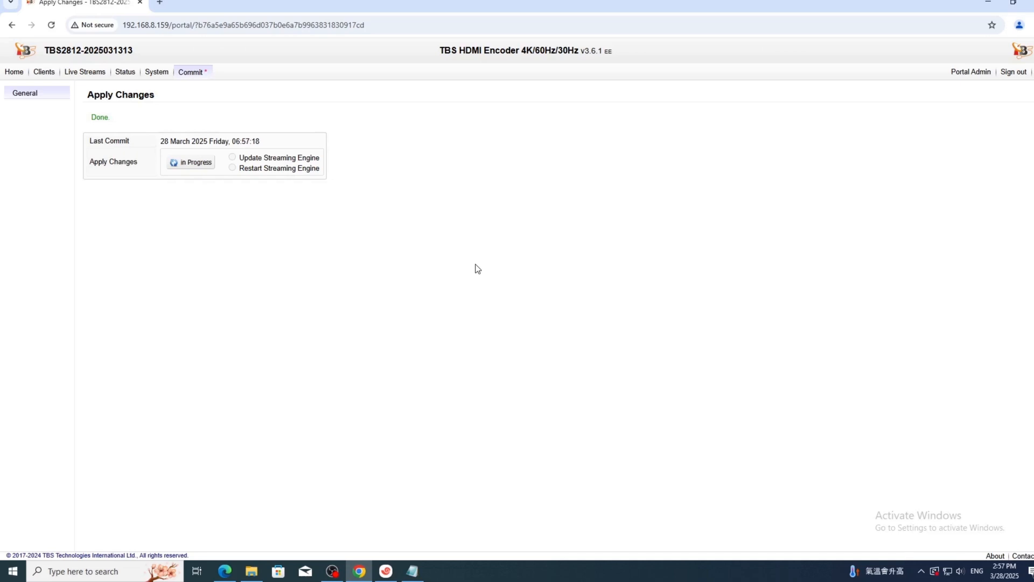
left_click(128, 74)
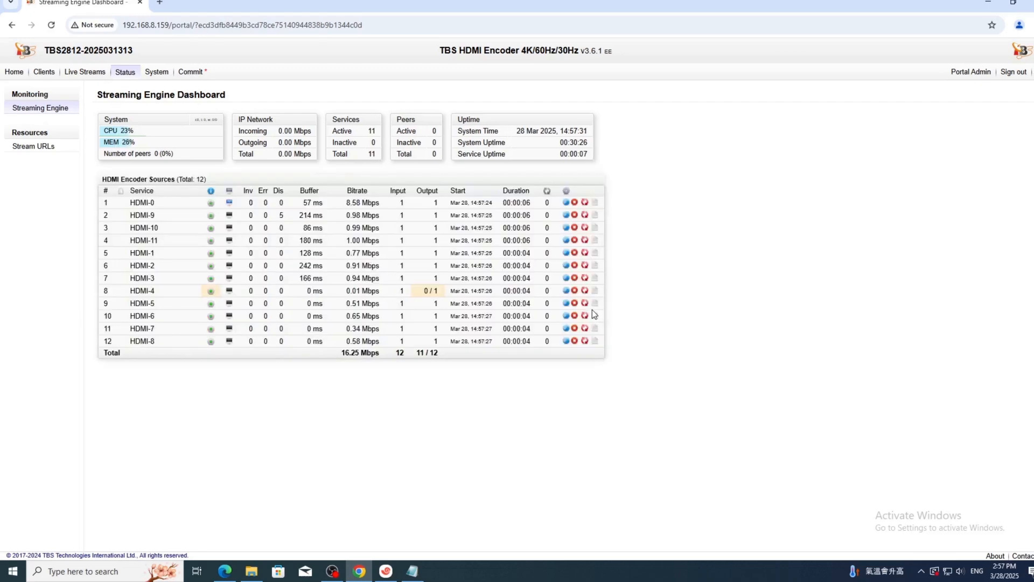
mouse_move(227, 203)
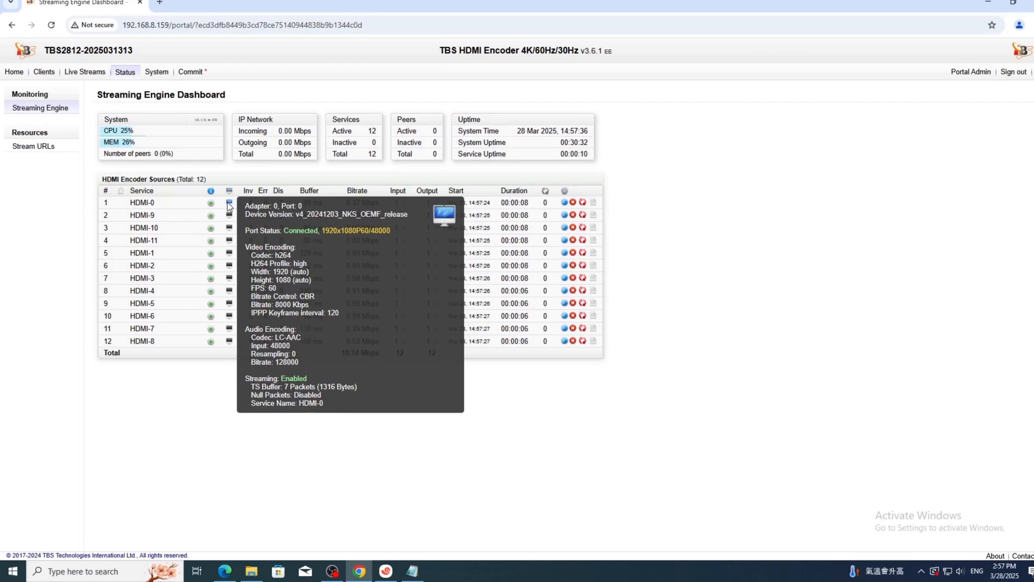
Switch HDMI-0's encoding profile to System Default (FULL HD H265 8Mbps) and save.
left_click(83, 74)
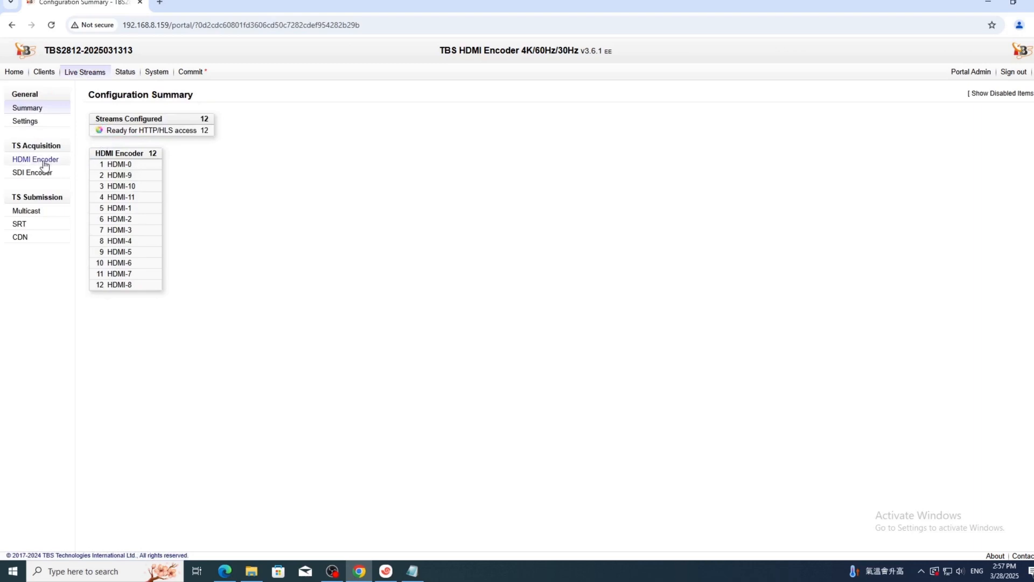
left_click(119, 165)
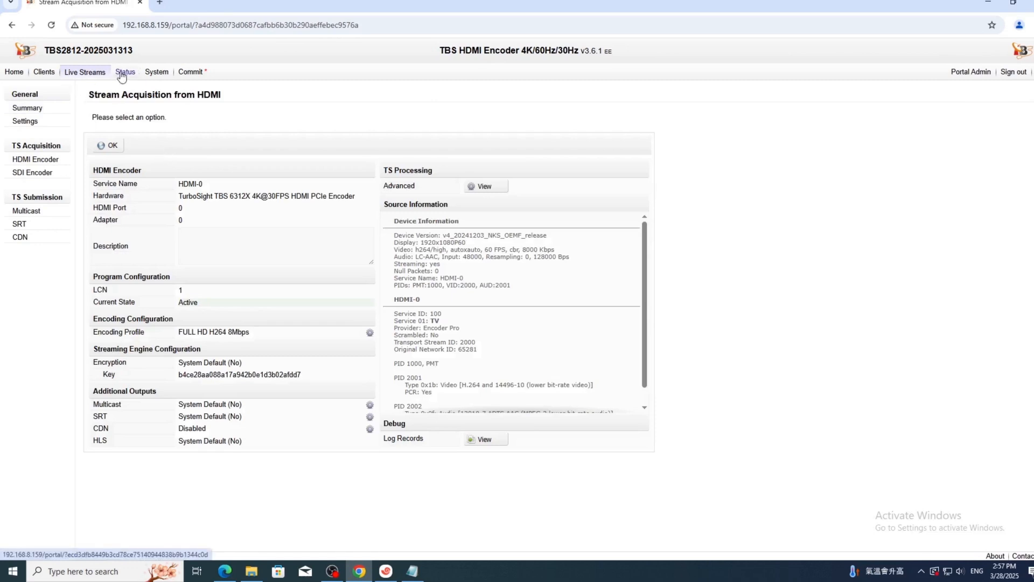
left_click(107, 149)
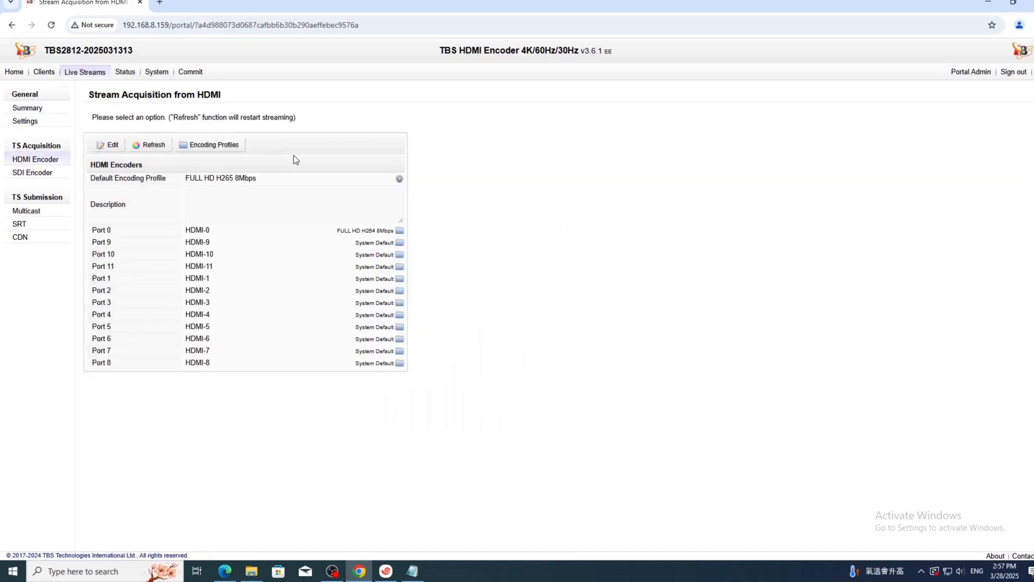
left_click(107, 147)
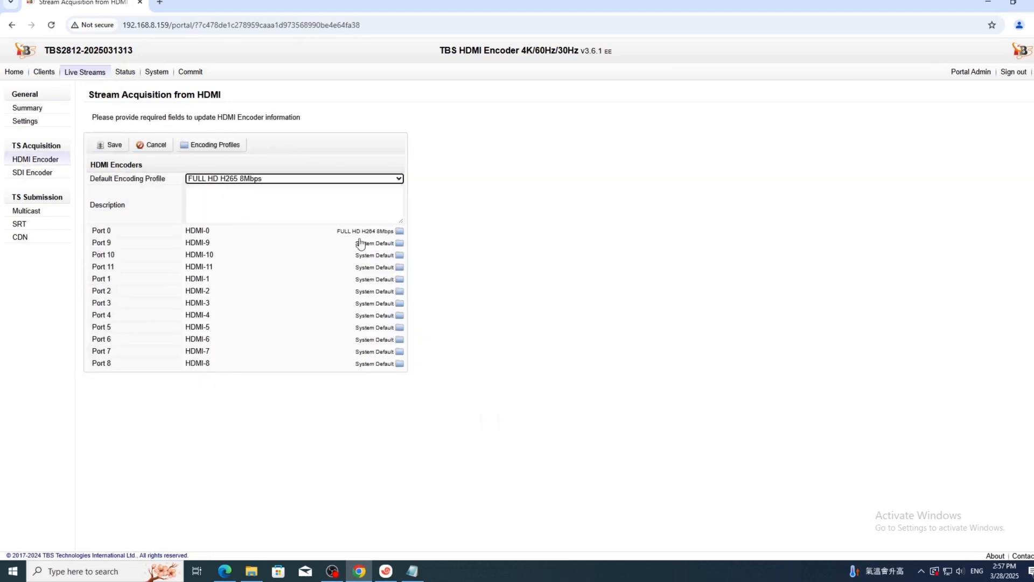
left_click(376, 234)
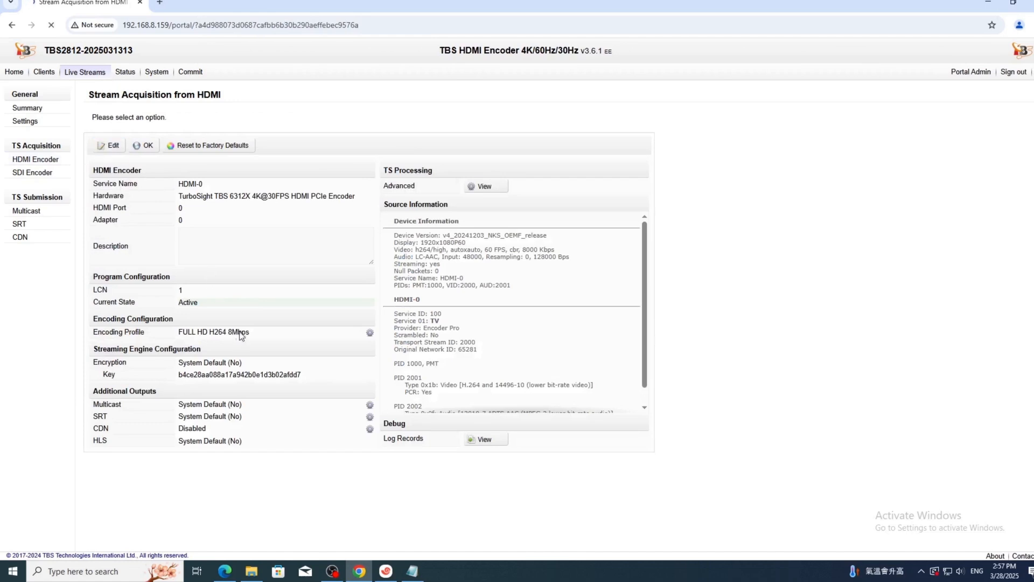
left_click(239, 335)
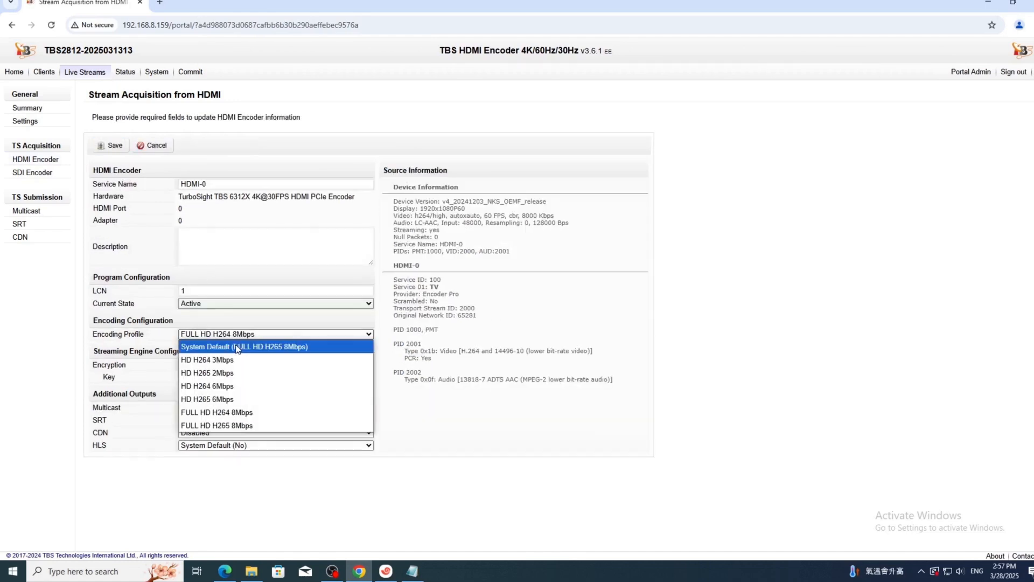
left_click(237, 348)
left_click(111, 146)
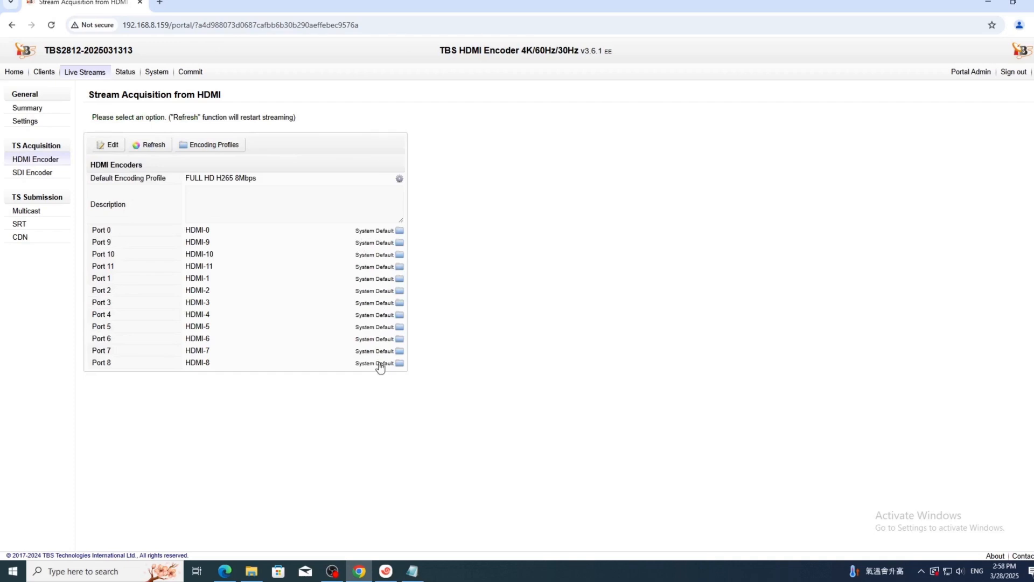
Keep HDMI-7 on the System Default encoding profile and save it.
left_click(254, 347)
left_click(109, 145)
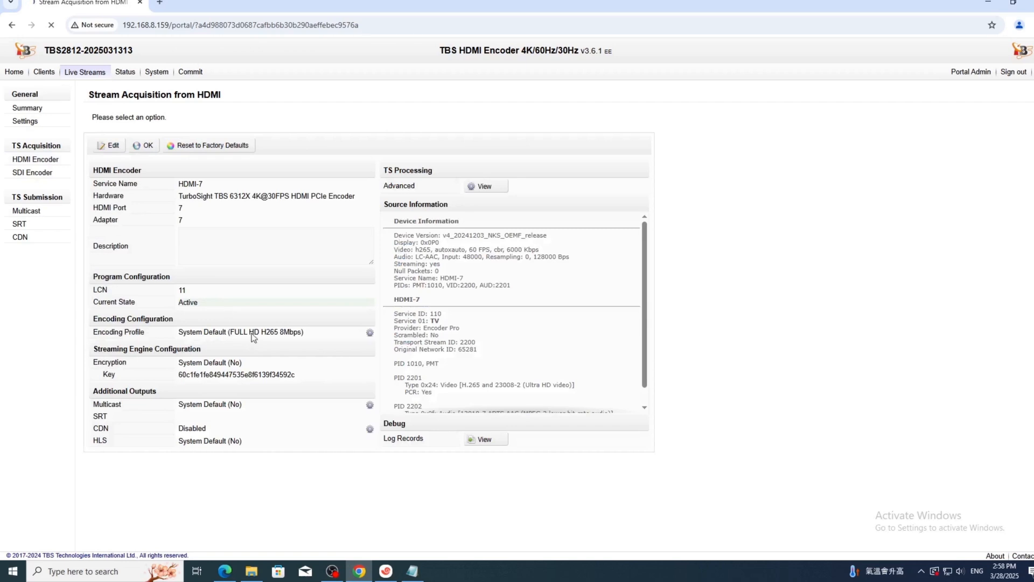
left_click(256, 333)
left_click(256, 334)
left_click(110, 145)
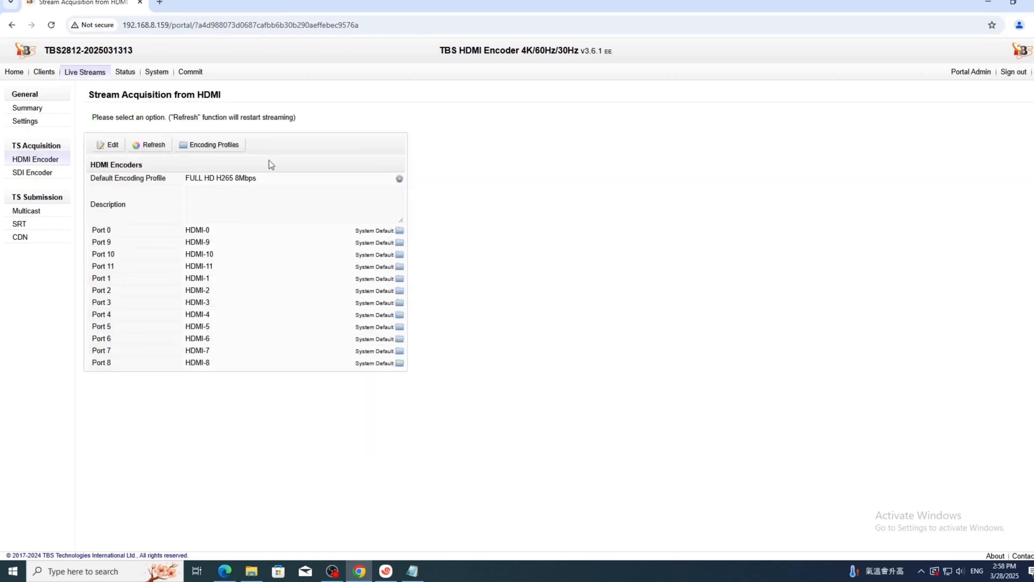
Commit the pending changes with Restart Streaming Engine, then return to Status.
left_click(190, 72)
left_click(227, 167)
left_click(208, 167)
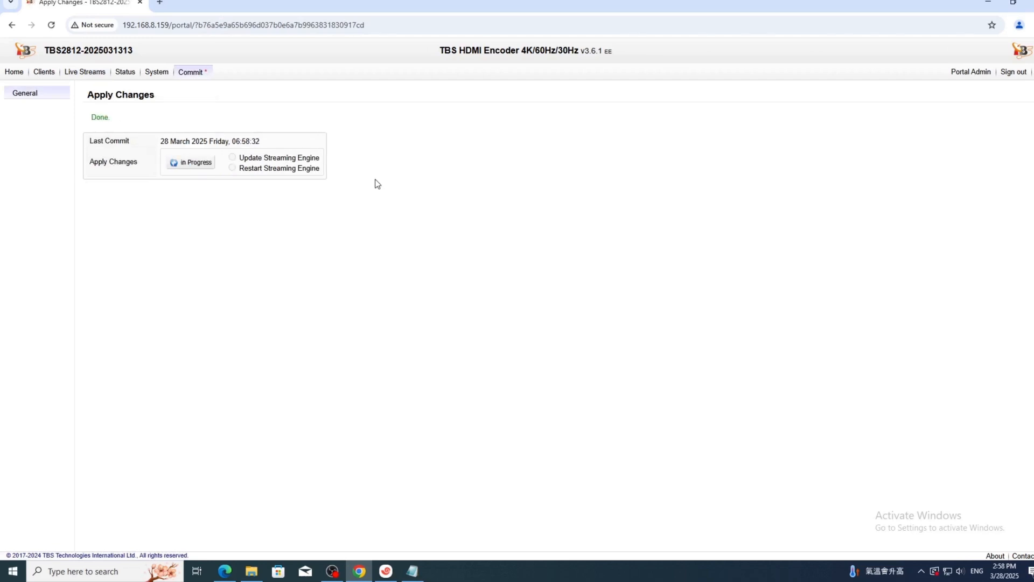
left_click(125, 72)
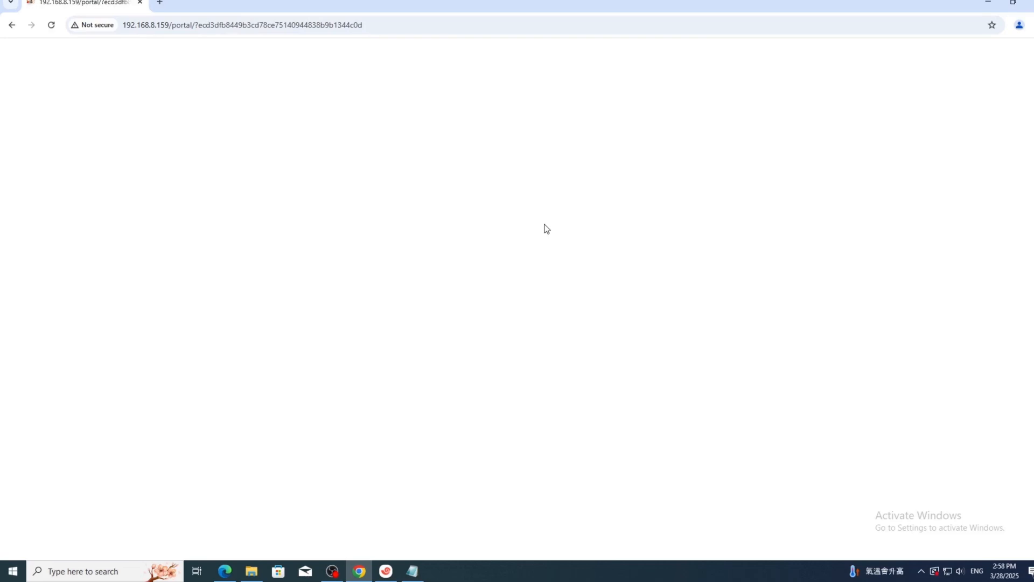
Reload the portal and show the Stream URLs in List View.
left_click(398, 30)
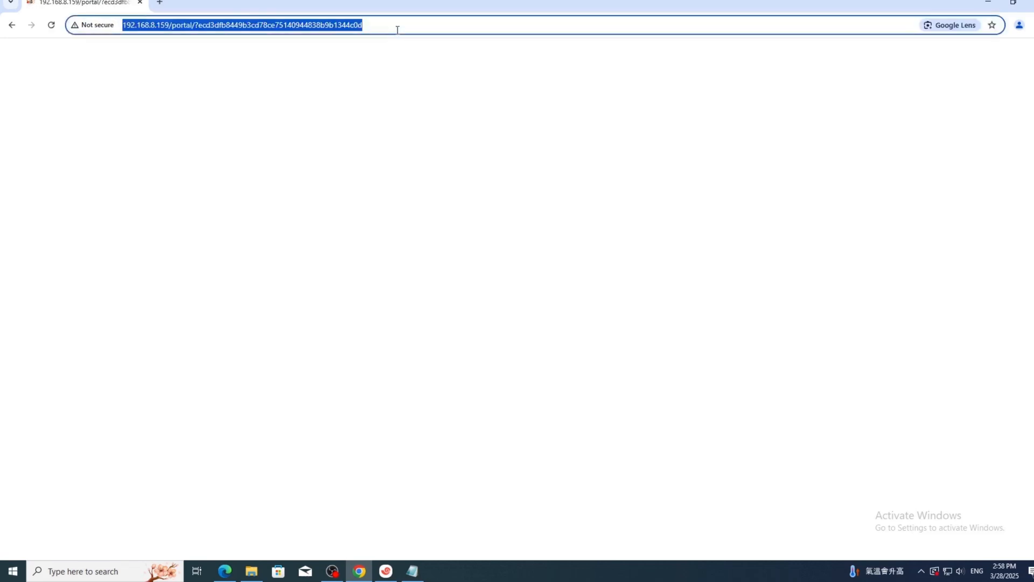
key("Return")
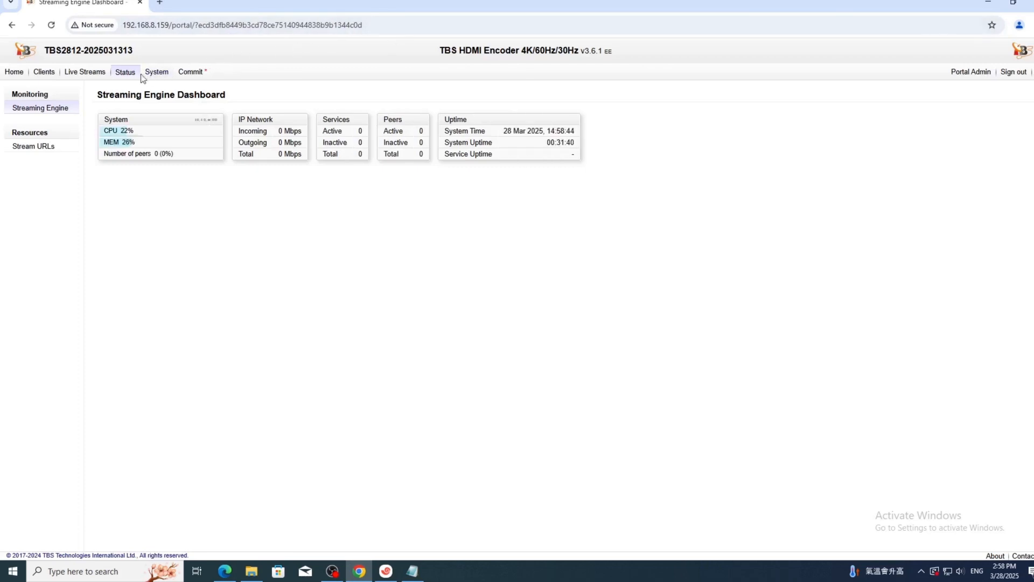
mouse_move(232, 203)
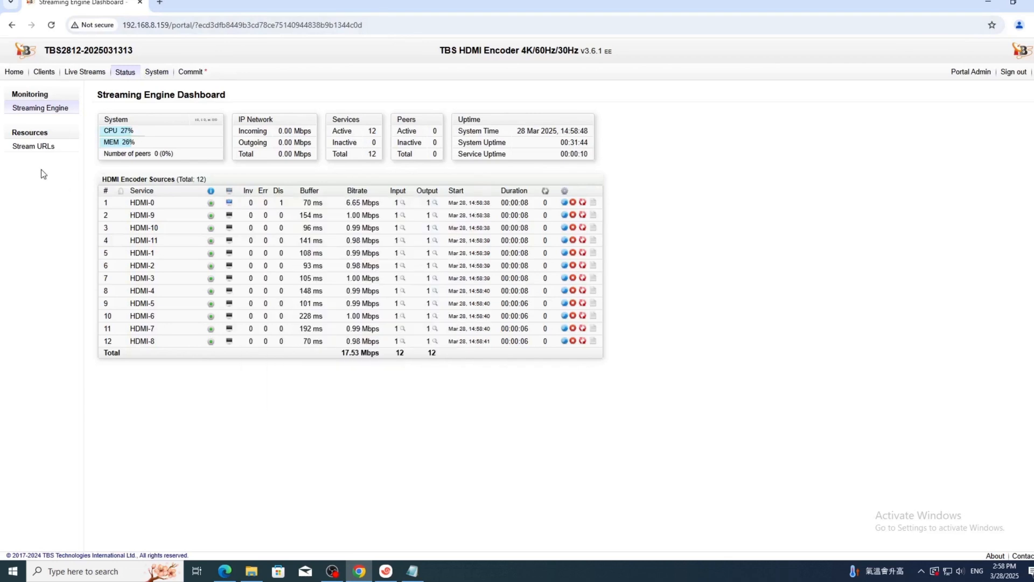
left_click(37, 151)
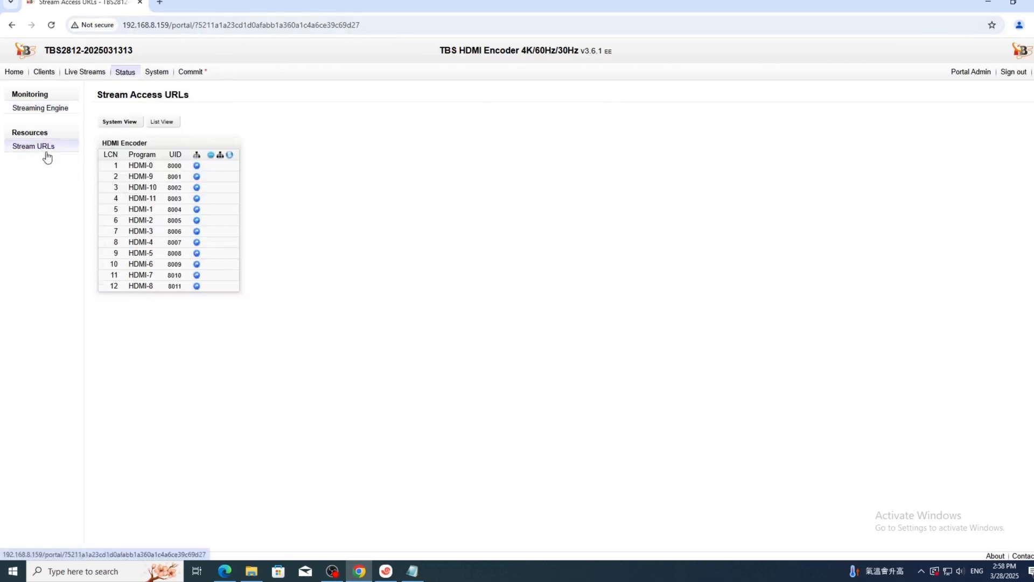
left_click(161, 121)
Copy the HDMI-0 HTTP stream URL from row 1 of the list.
triple_click(233, 182)
right_click(237, 182)
left_click(249, 193)
left_click(123, 570)
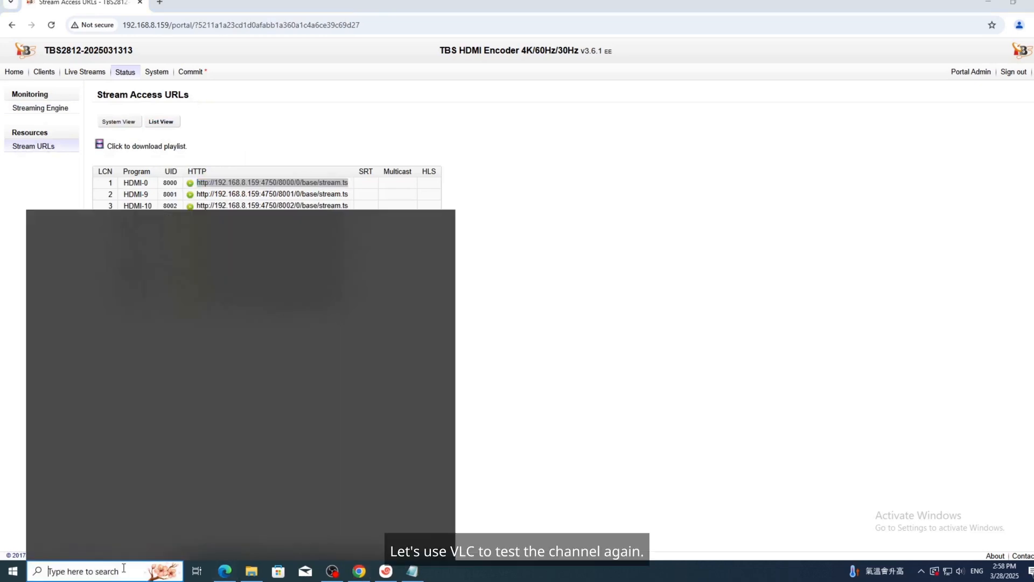
Launch VLC and play the pasted HDMI-0 HTTP stream URL as a network stream.
type("vlc")
key("Return")
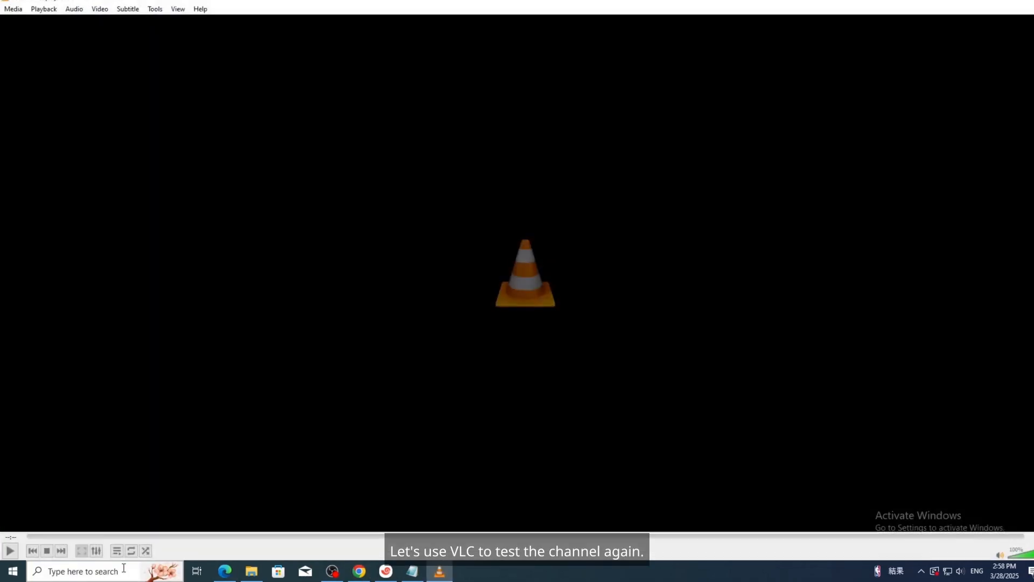
key("ctrl+n")
key("ctrl+v")
key("Return")
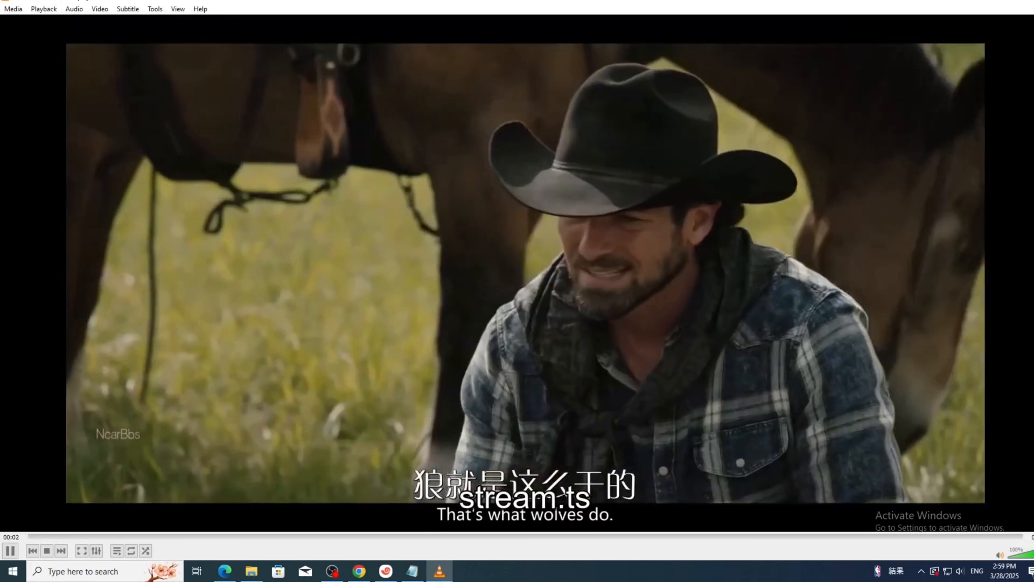
Check the codec info shows H.265 HEVC 1920x1080 at 60 fps, then close it.
key("ctrl+j")
left_click(776, 175)
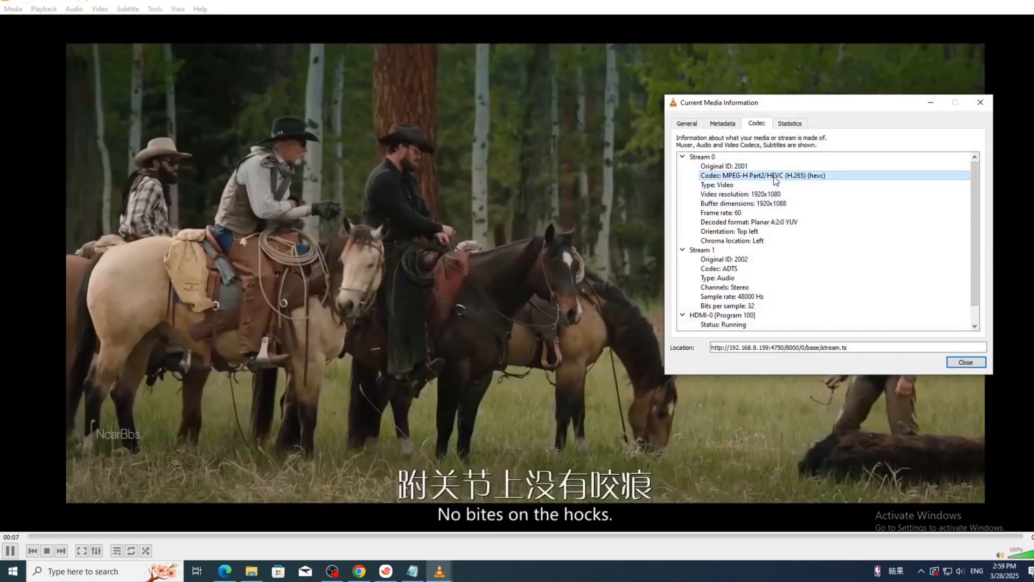
left_click(737, 214)
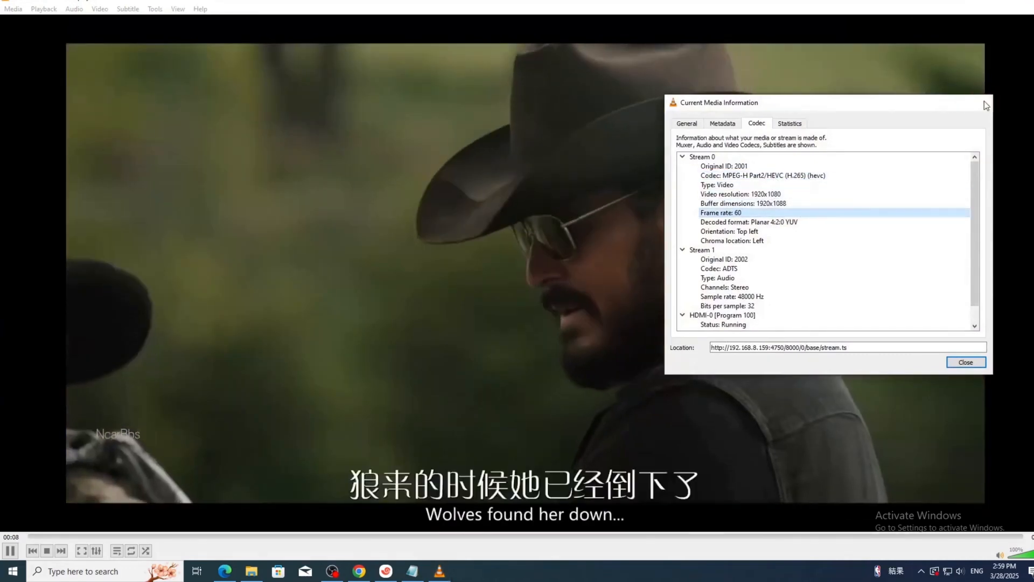
left_click(980, 102)
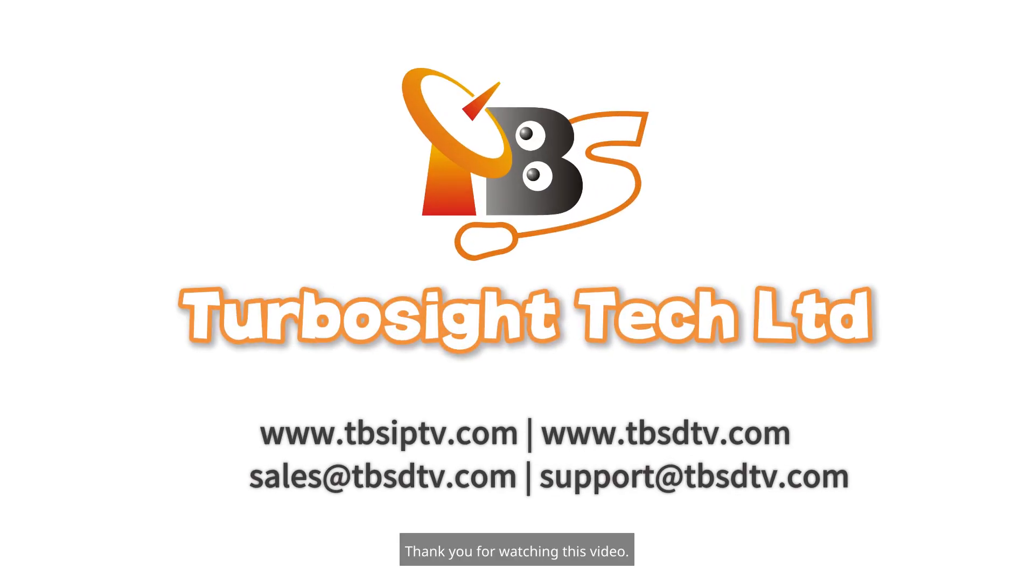